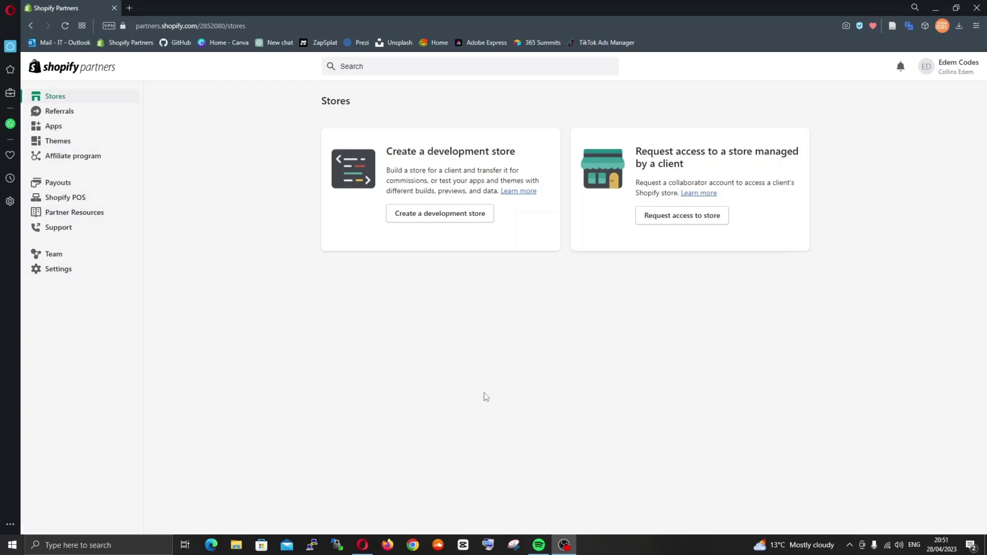
# Step: Start a new development store from the Partners Stores page
pyautogui.click(453, 218)
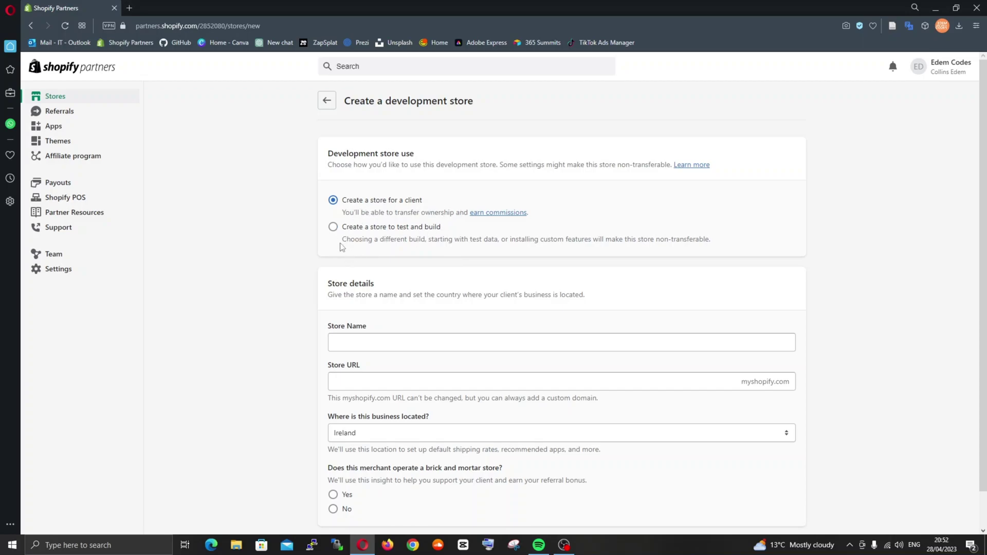
# Step: Choose 'Create a store to test and build' and name the store 'Brread&Butter'
pyautogui.moveTo(344, 245); pyautogui.dragTo(712, 240)
pyautogui.click(451, 253)
pyautogui.click(334, 228)
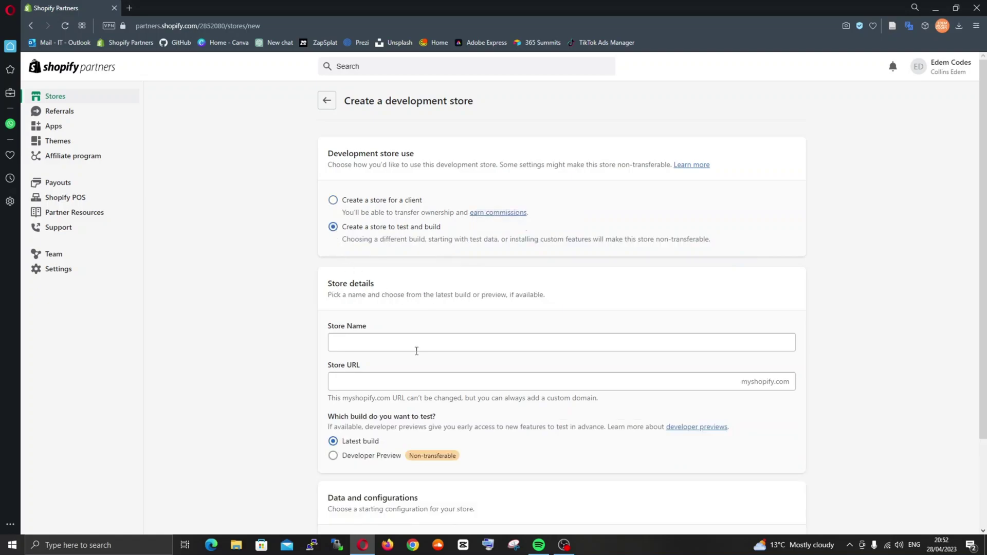
pyautogui.click(386, 346)
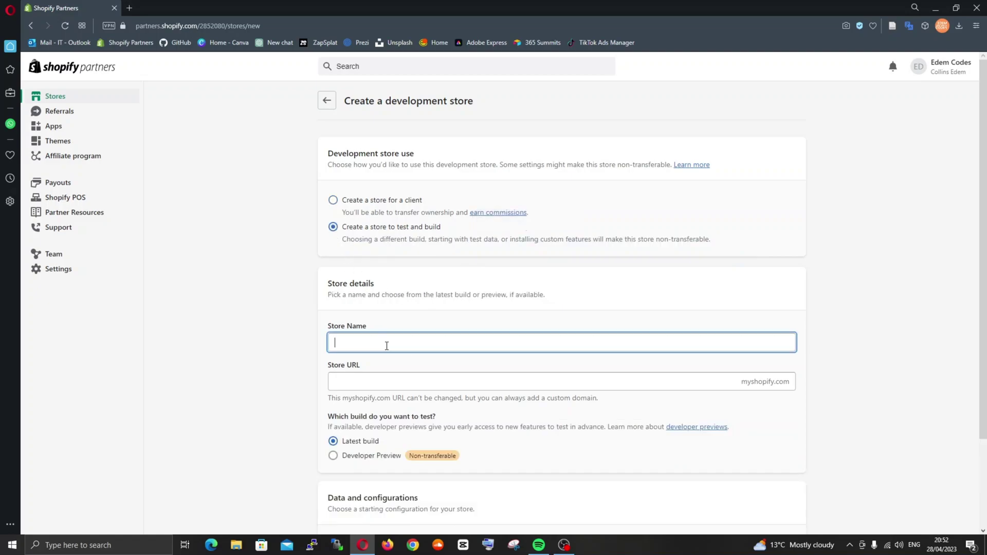
pyautogui.write('Brread&Butter')
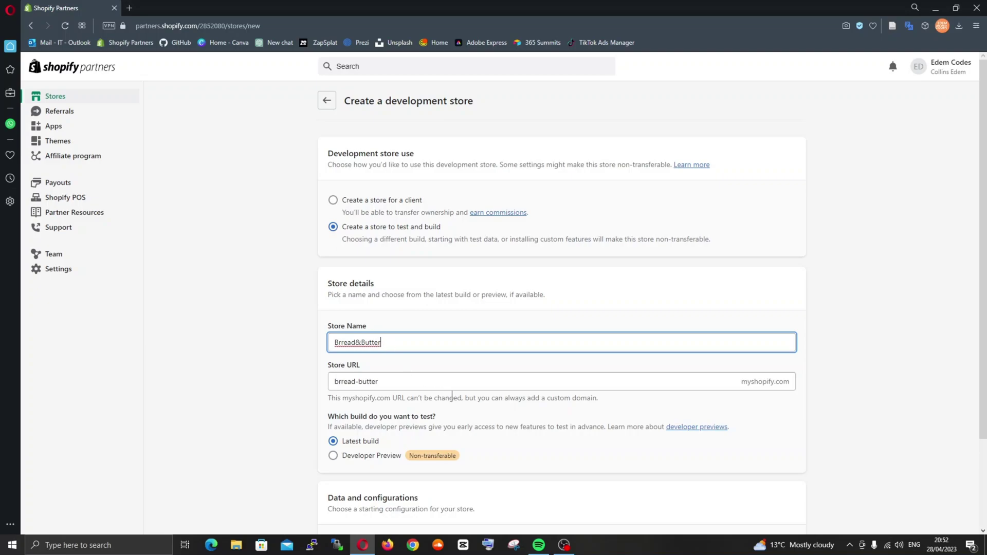
pyautogui.scroll(-3, 440, 450)
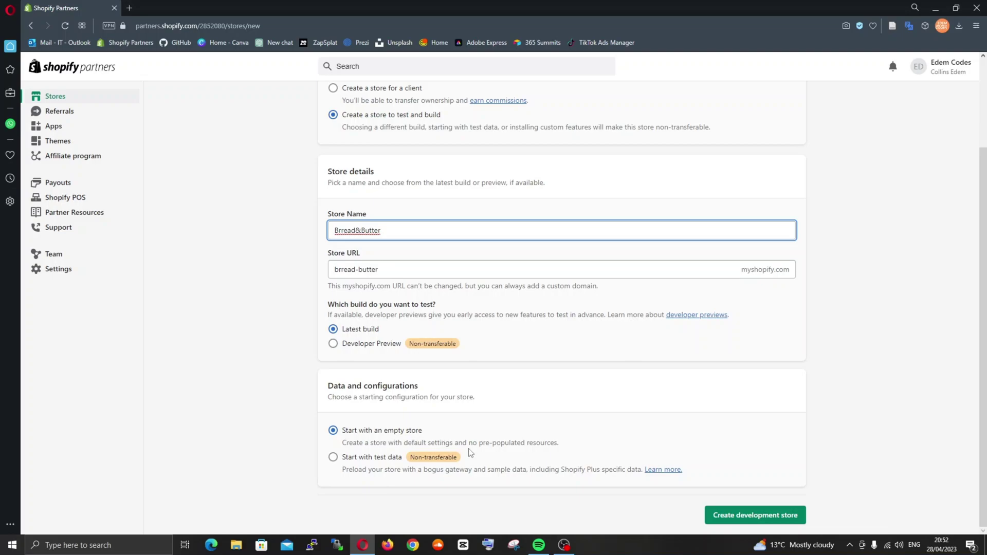
# Step: Create the Brread&Butter store and review its Setup guide showing 0 of 6 tasks
pyautogui.click(752, 518)
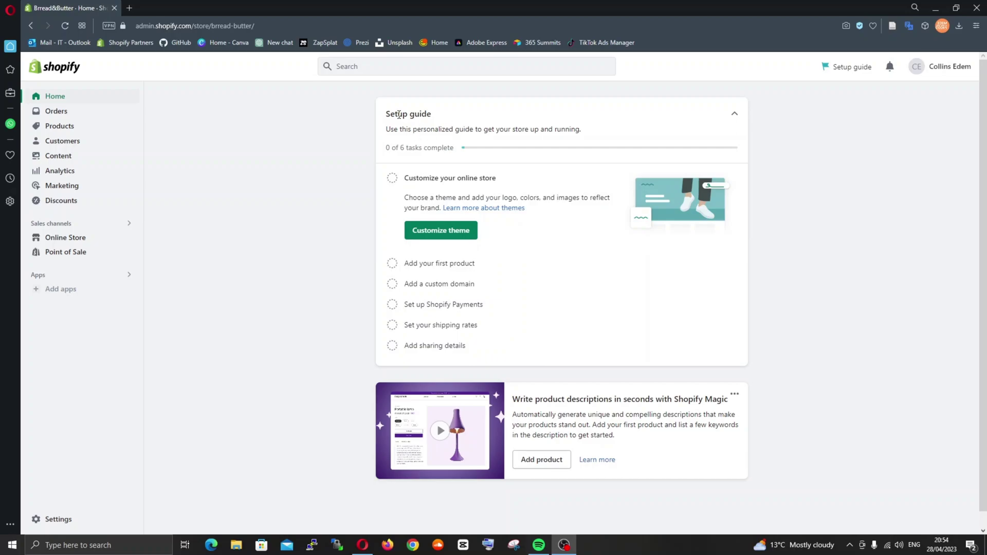
pyautogui.moveTo(428, 113); pyautogui.dragTo(387, 115)
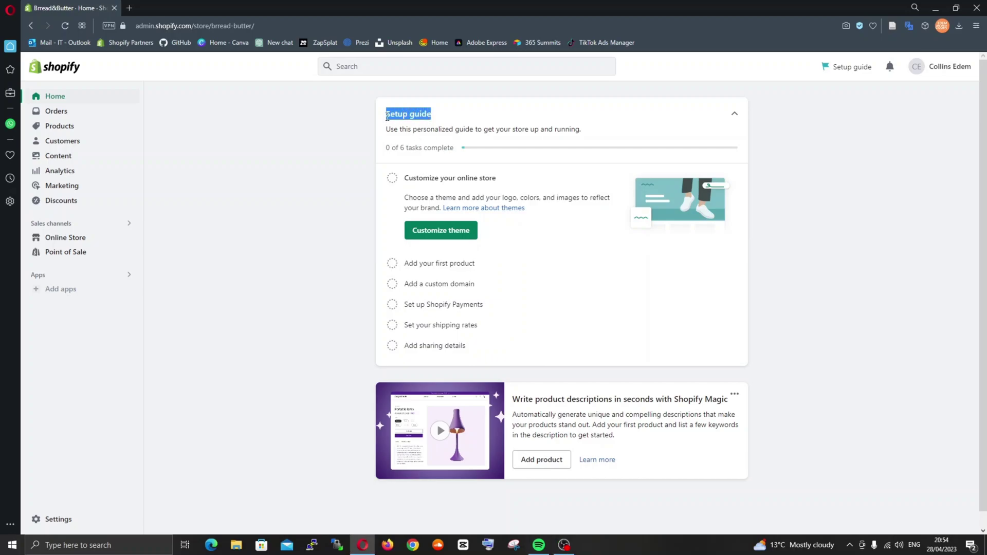
pyautogui.click(354, 143)
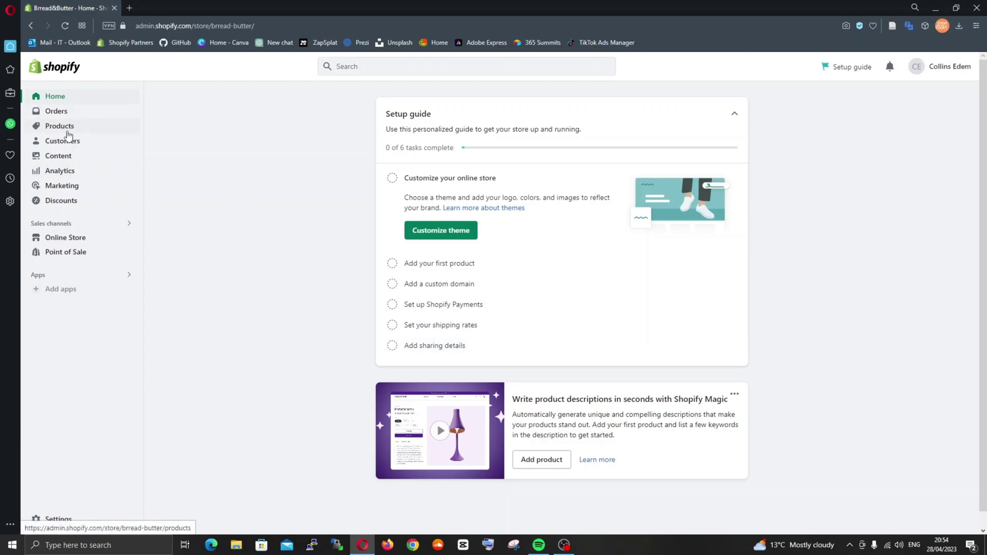
# Step: Visit Orders, Products, Inventory and Catalogs, ending on the empty Customers page
pyautogui.click(61, 112)
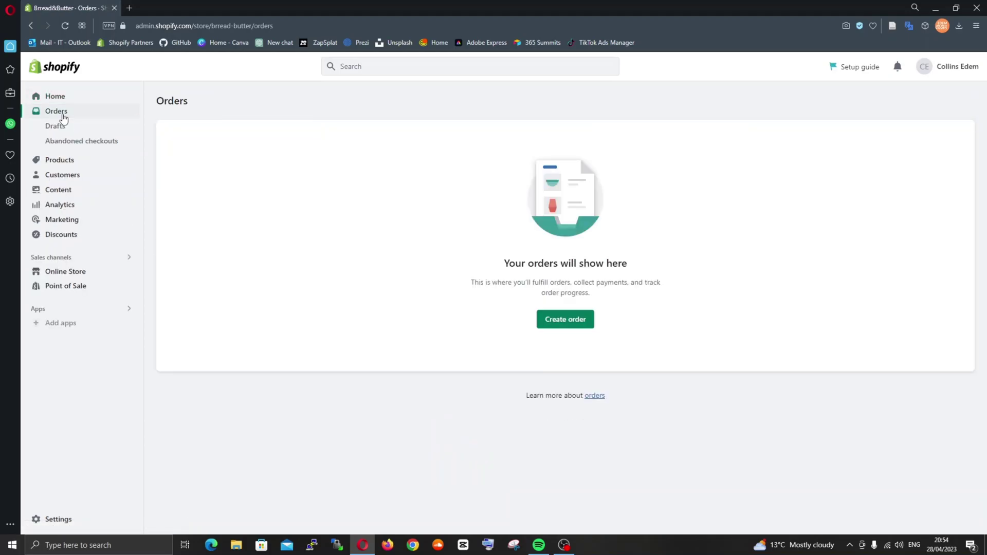
pyautogui.click(66, 161)
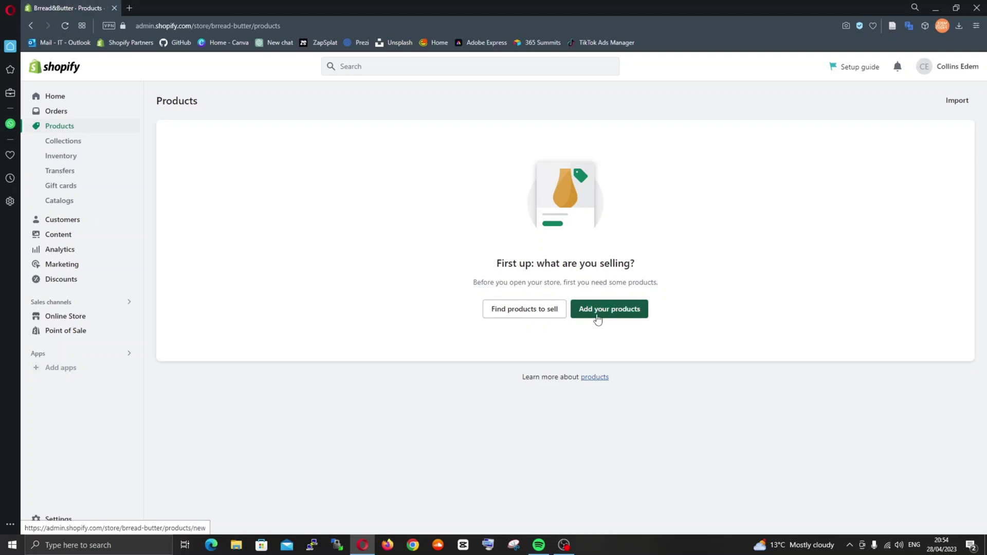
pyautogui.click(70, 162)
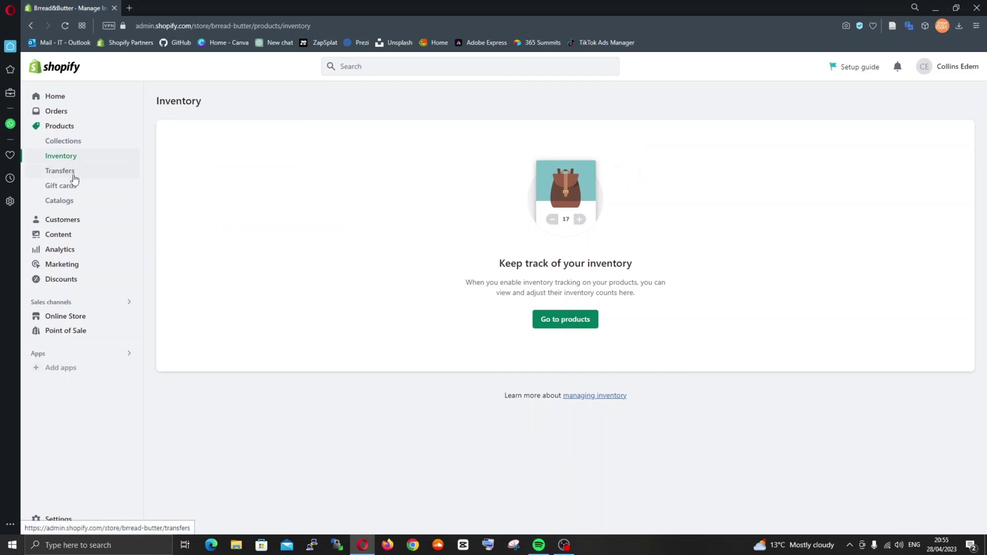
pyautogui.click(64, 206)
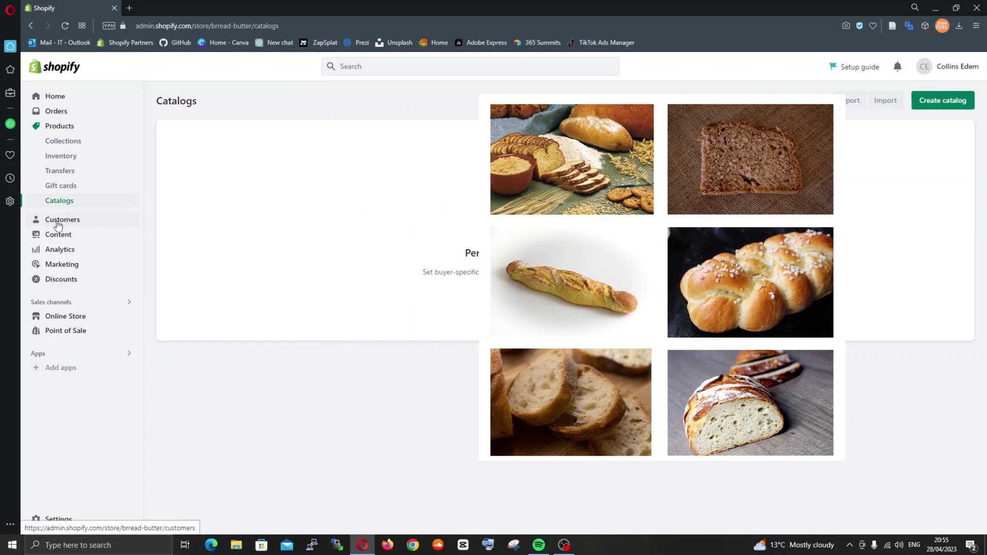
pyautogui.click(60, 222)
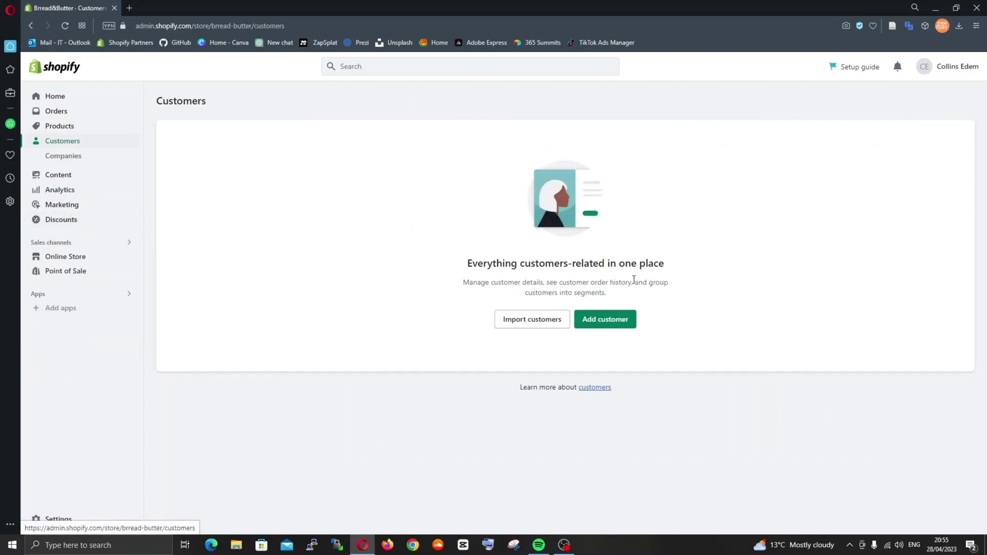
pyautogui.moveTo(688, 268); pyautogui.dragTo(442, 278)
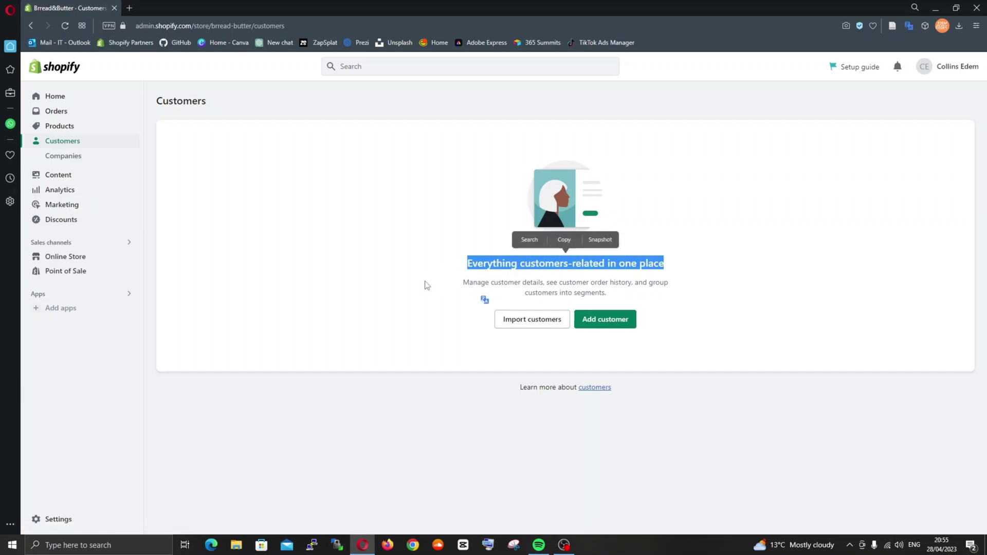
pyautogui.click(342, 253)
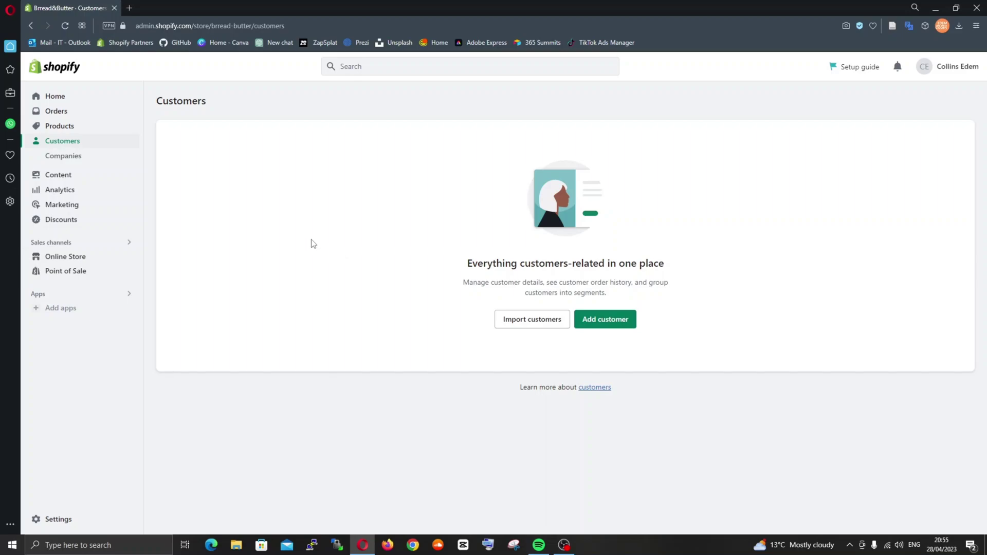
# Step: Check Content and Files, then scroll the Analytics dashboard showing €0.00 sales and 0 sessions
pyautogui.click(71, 177)
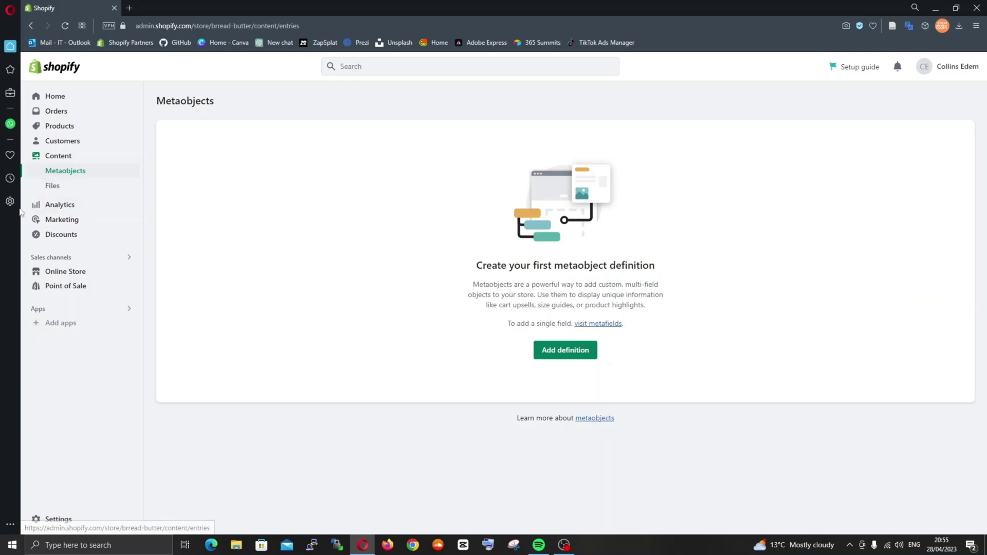
pyautogui.click(53, 186)
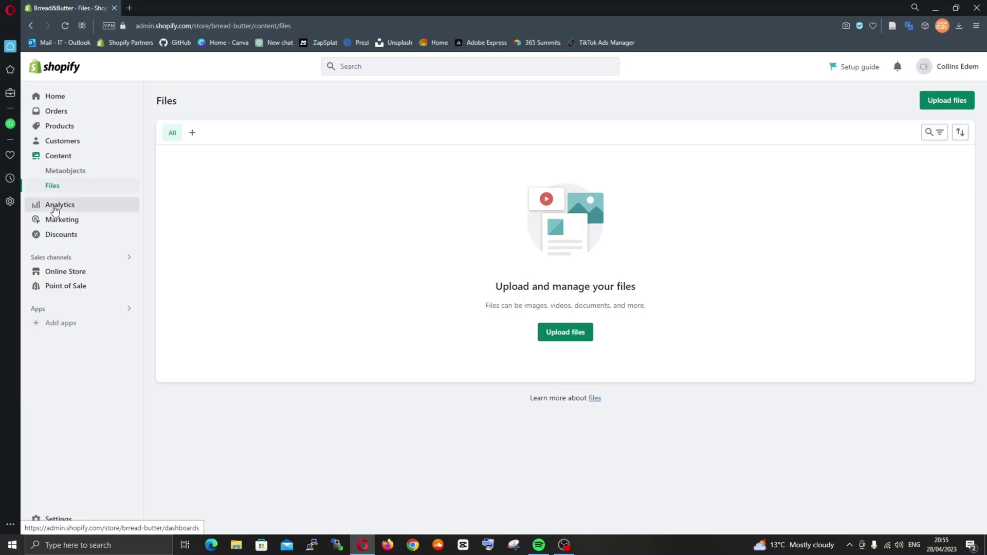
pyautogui.click(55, 206)
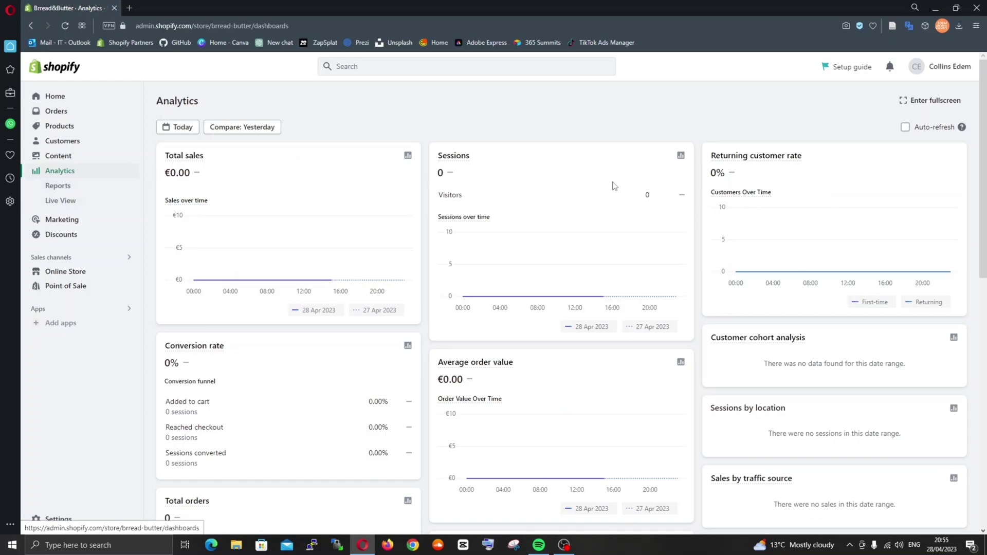
pyautogui.scroll(-1, 564, 254)
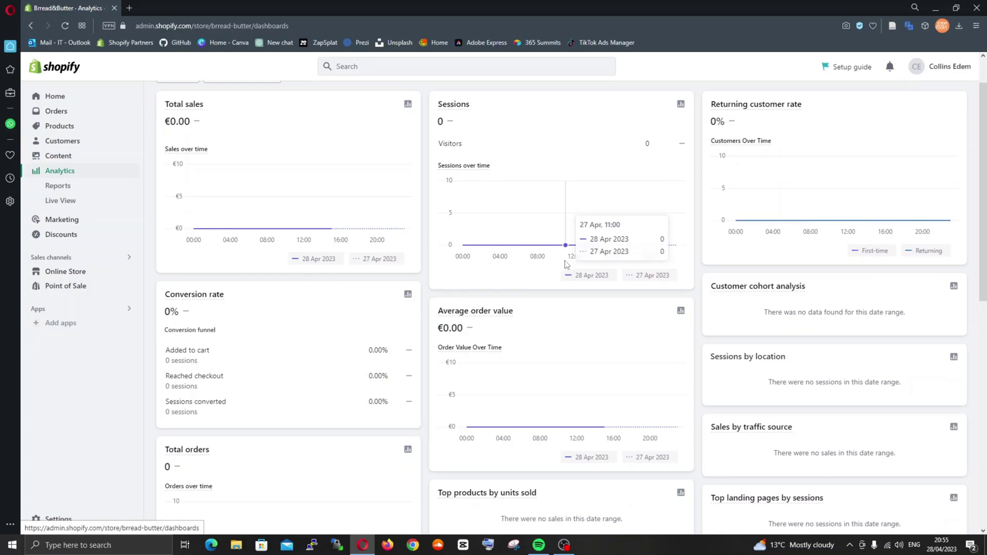
pyautogui.scroll(-2, 566, 264)
pyautogui.scroll(-4, 566, 266)
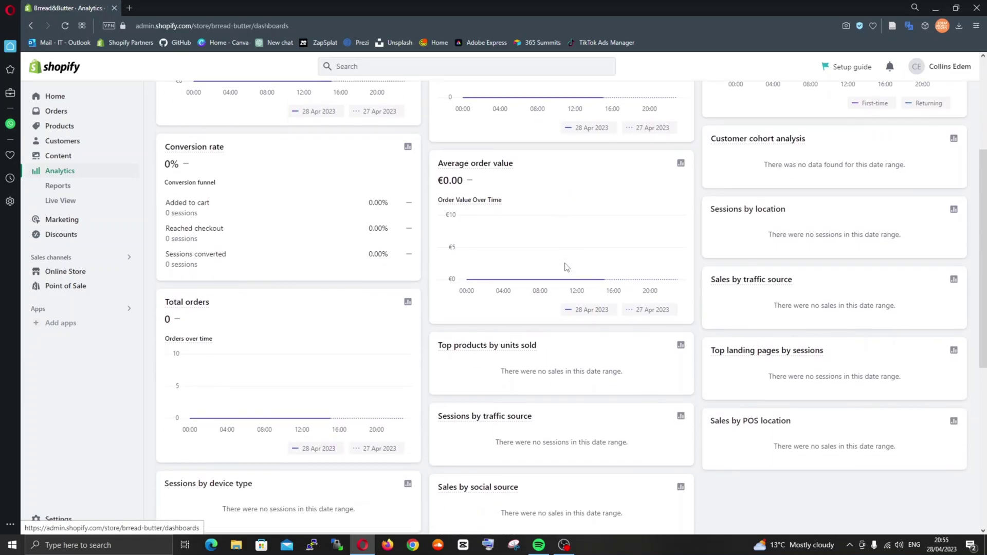
pyautogui.scroll(-3, 566, 267)
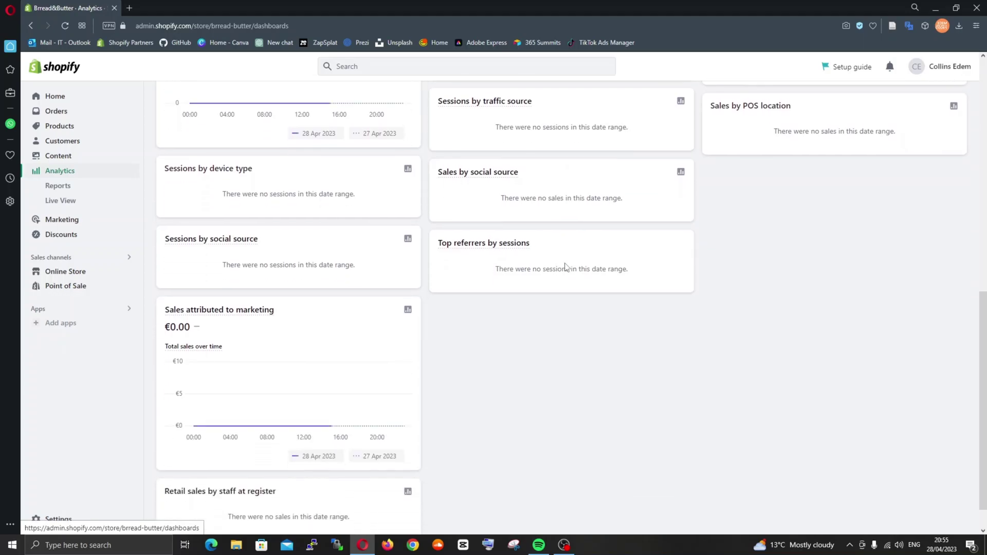
pyautogui.scroll(-1, 566, 267)
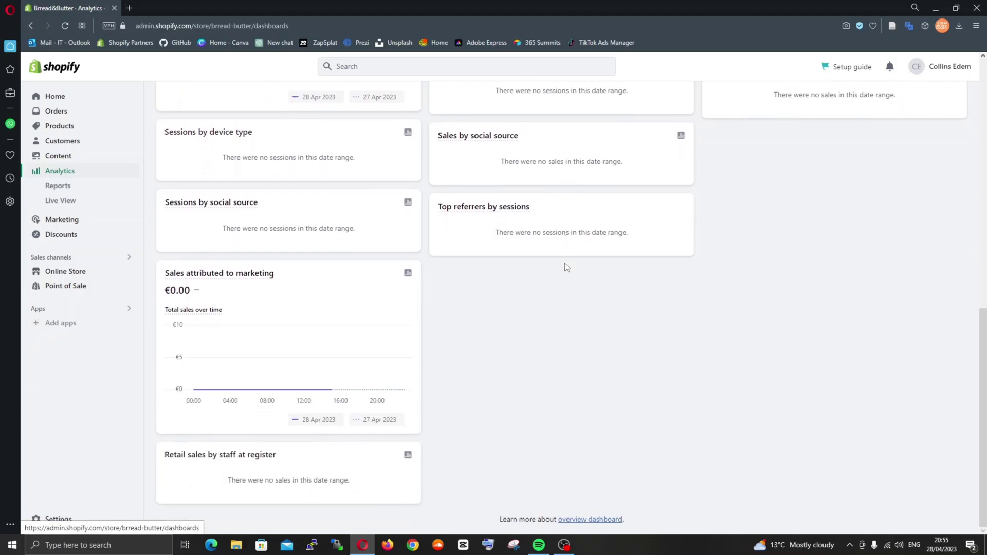
pyautogui.scroll(10, 566, 267)
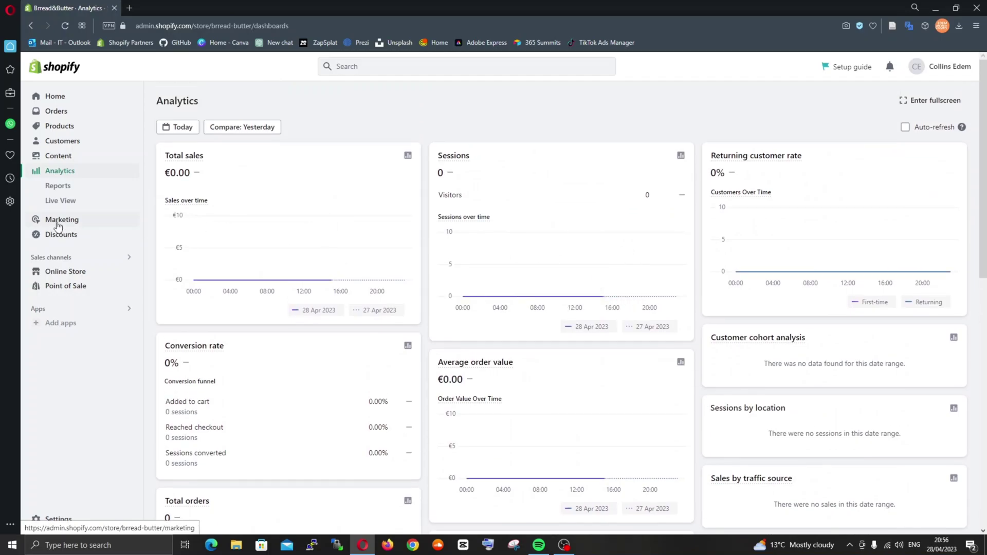
# Step: Scroll through the Reports list, then view Live View with 0 visitors and €0.00 sales
pyautogui.click(59, 189)
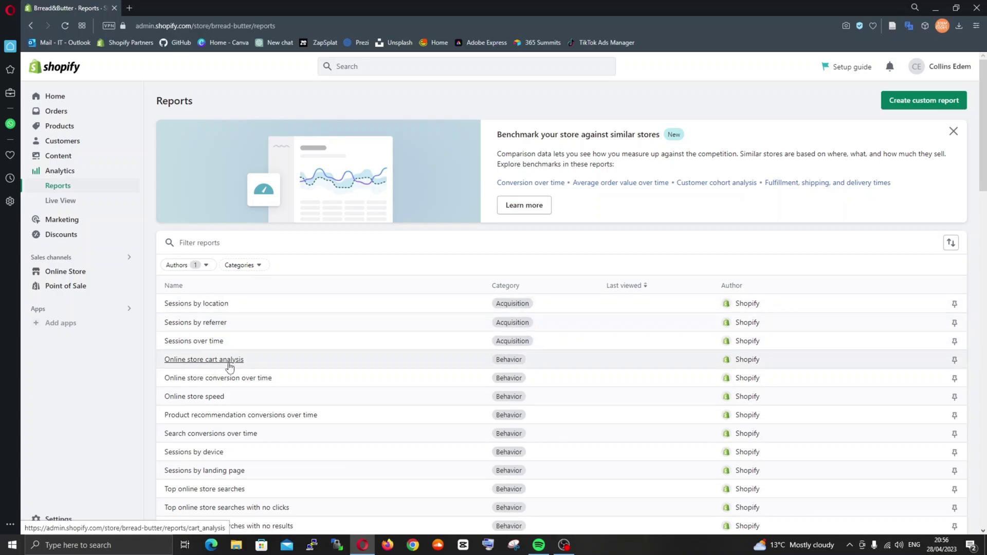
pyautogui.scroll(-2, 229, 366)
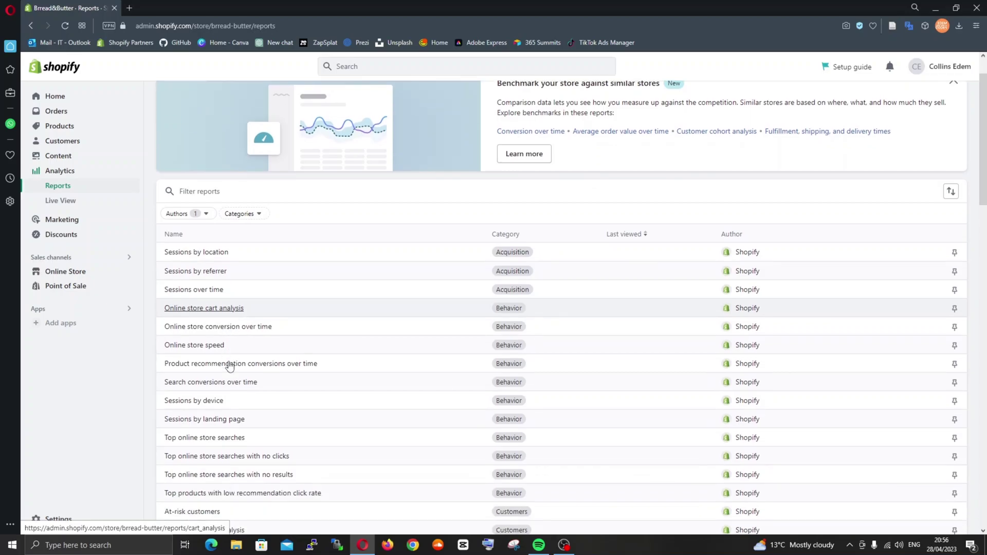
pyautogui.scroll(-2, 230, 366)
pyautogui.scroll(-1, 229, 366)
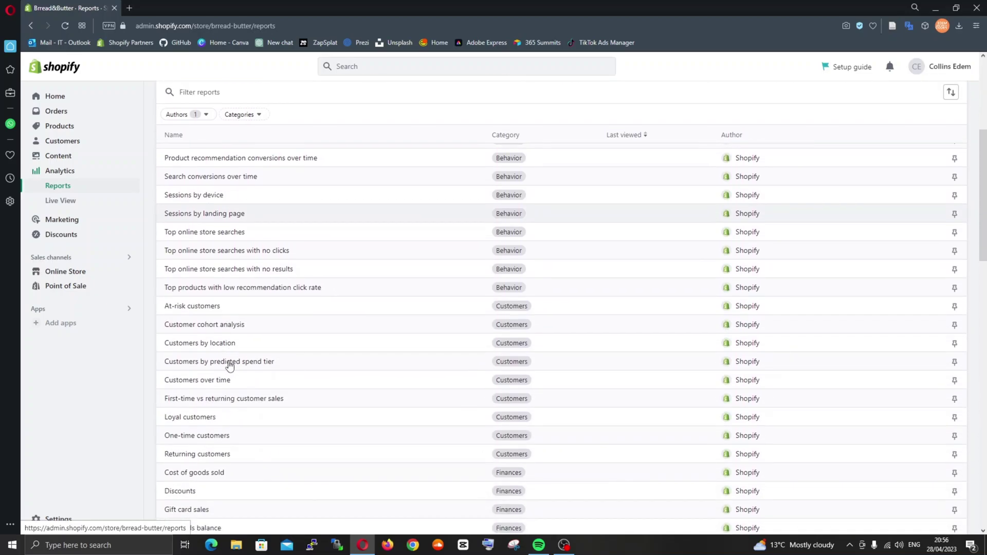
pyautogui.scroll(-2, 229, 365)
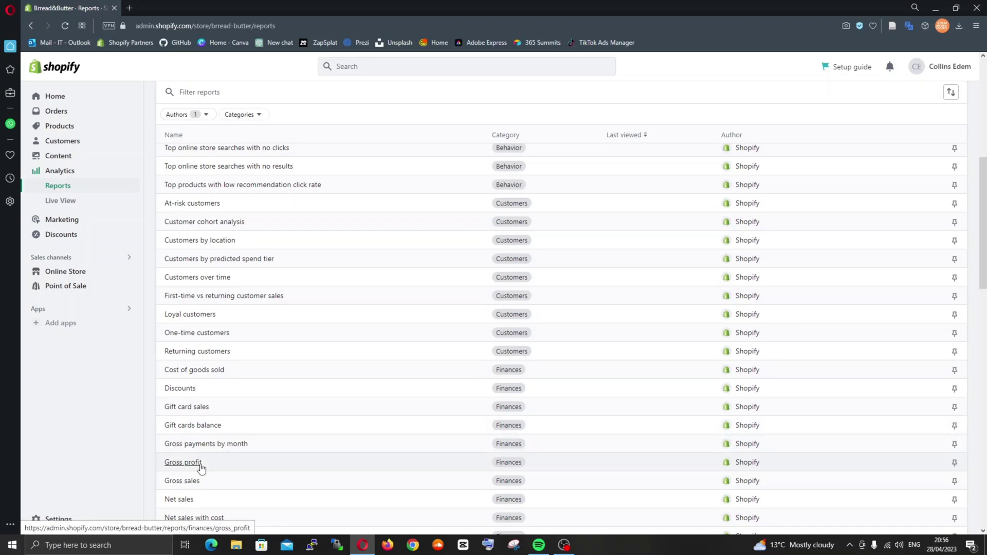
pyautogui.scroll(-7, 195, 484)
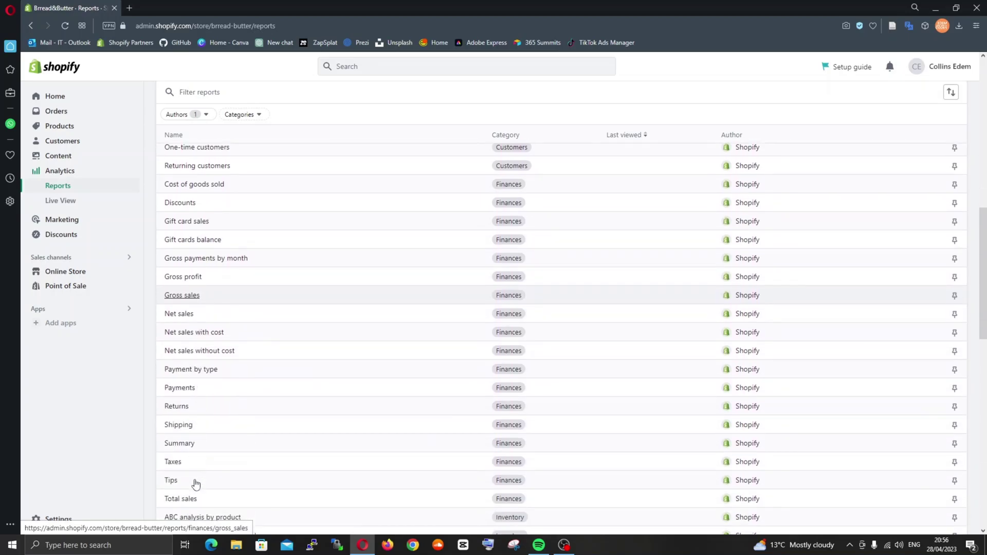
pyautogui.scroll(-3, 195, 484)
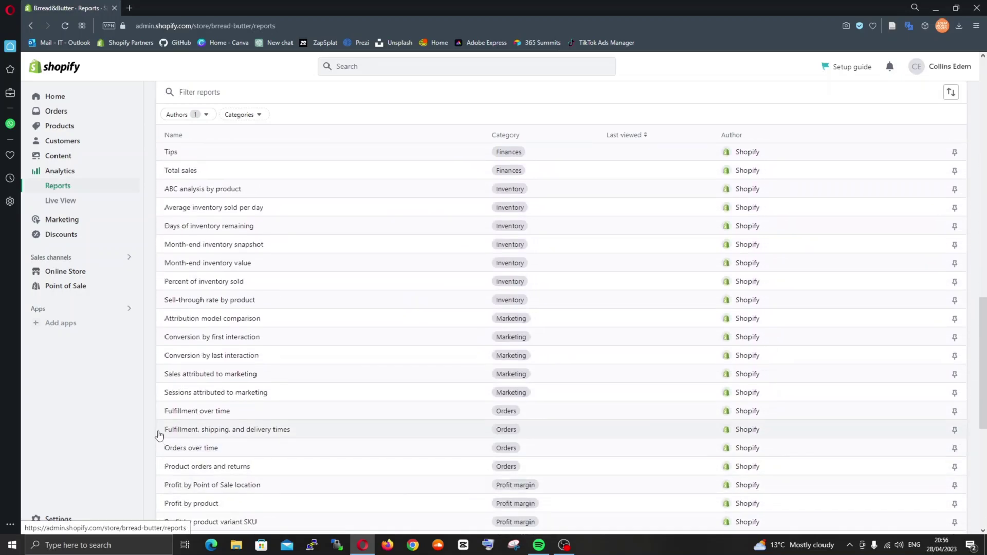
pyautogui.click(74, 205)
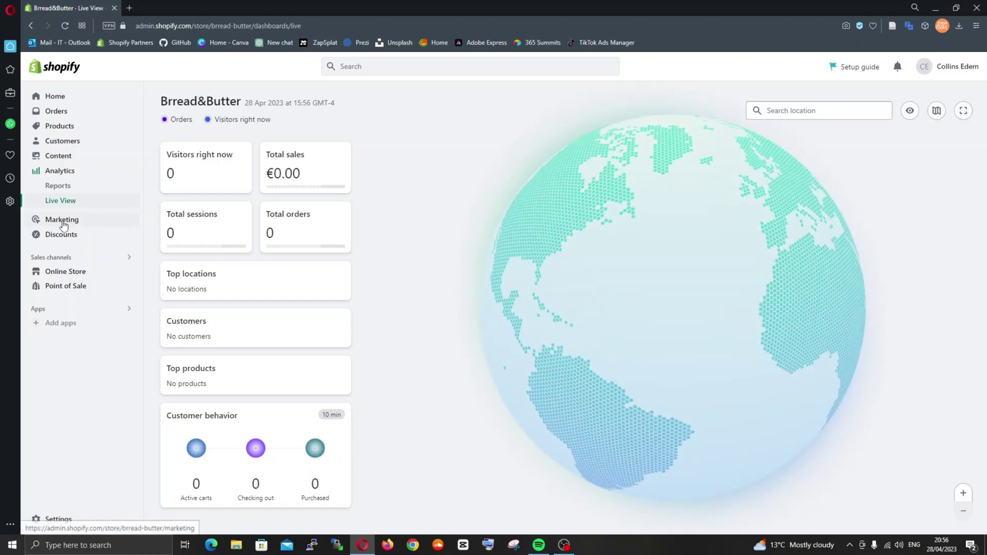
# Step: View Marketing's zero sales and abandoned checkout emails activity, down to suggested marketing apps
pyautogui.click(64, 220)
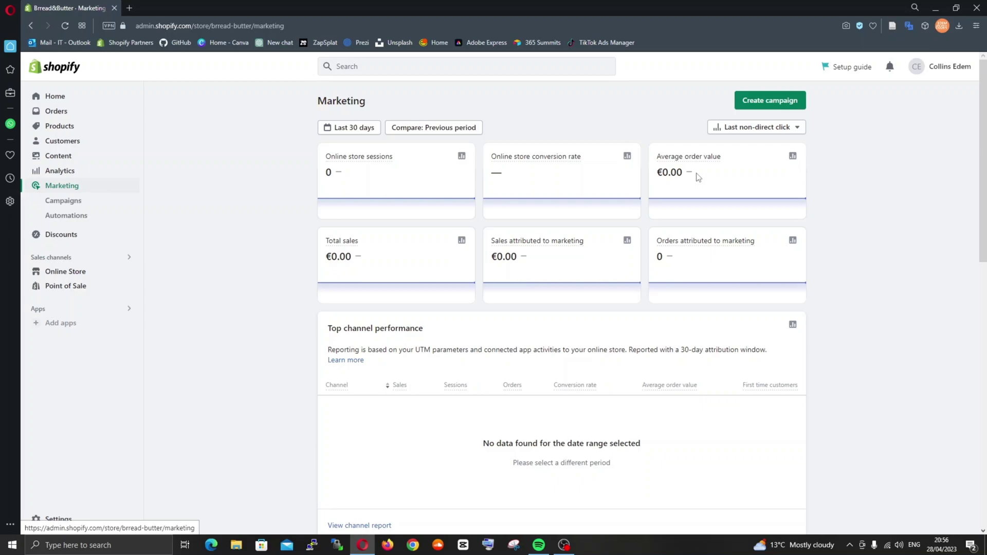
pyautogui.scroll(-3, 639, 220)
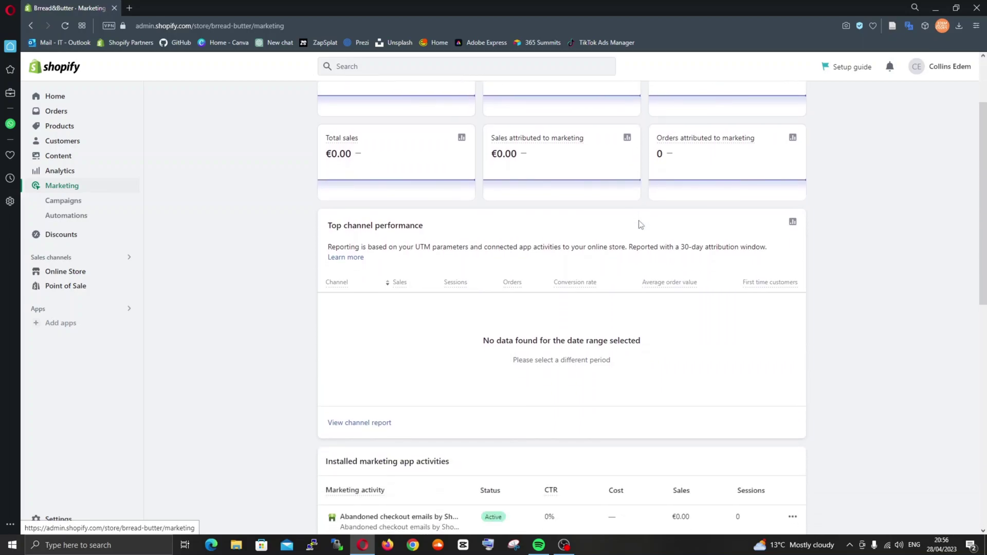
pyautogui.scroll(-7, 639, 225)
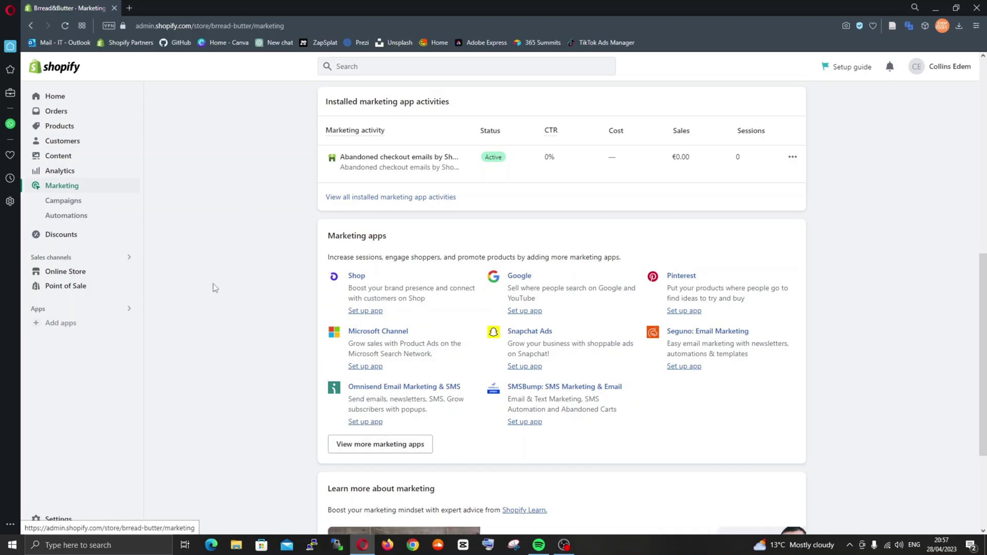
# Step: Look through Campaigns and the Automations page's Abandoned checkout entry, then go to Online Store
pyautogui.click(65, 205)
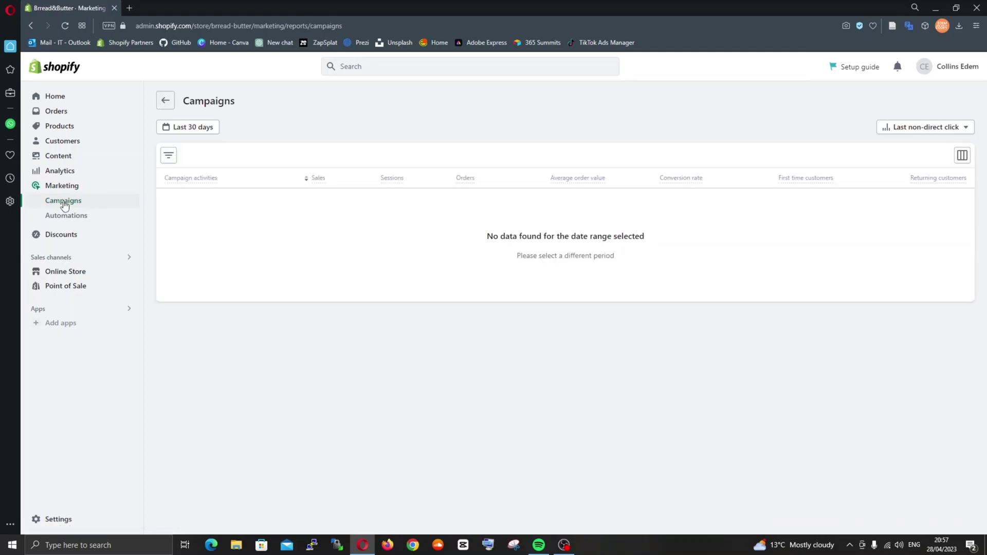
pyautogui.click(80, 218)
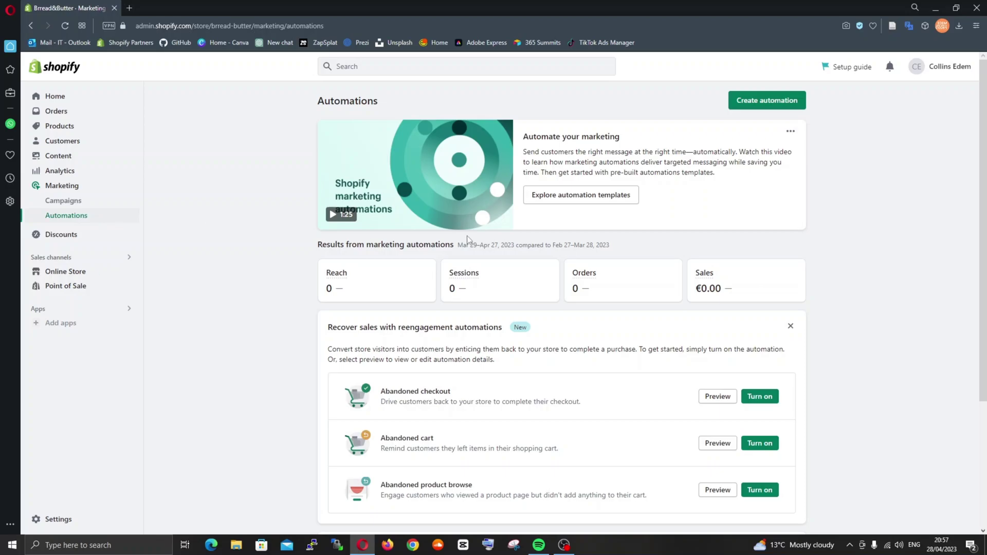
pyautogui.scroll(-2, 533, 346)
pyautogui.scroll(-1, 533, 345)
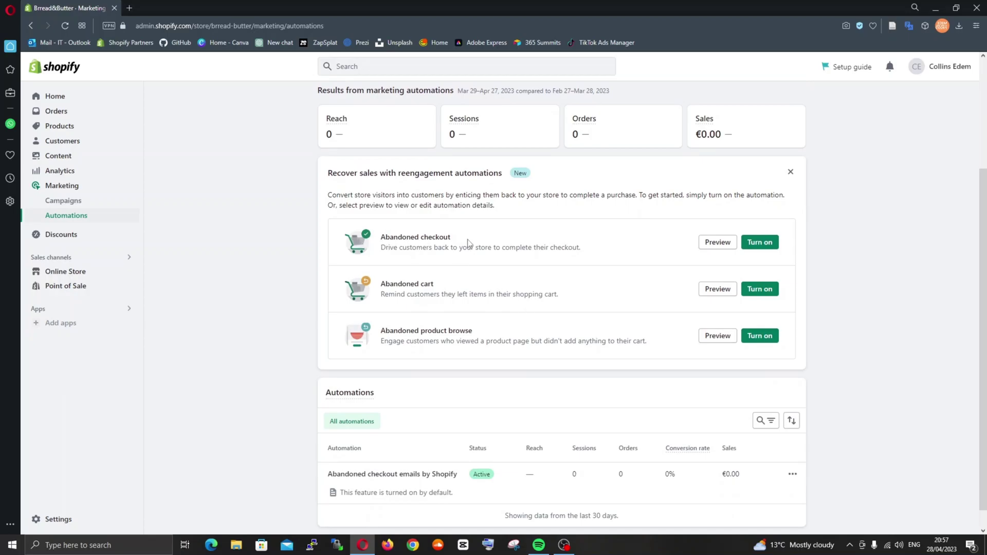
pyautogui.moveTo(451, 237); pyautogui.dragTo(381, 237)
pyautogui.click(545, 238)
pyautogui.scroll(-1, 421, 306)
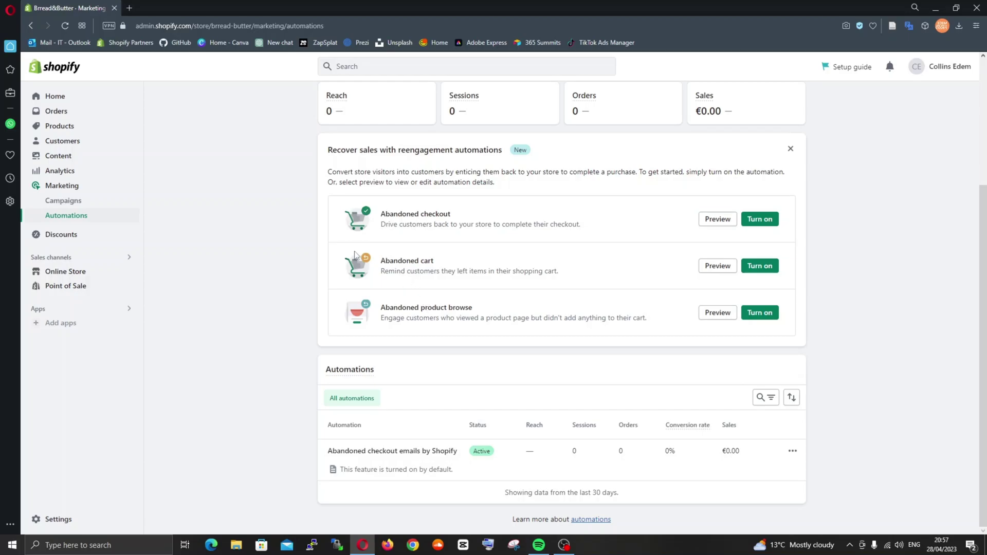
pyautogui.click(59, 272)
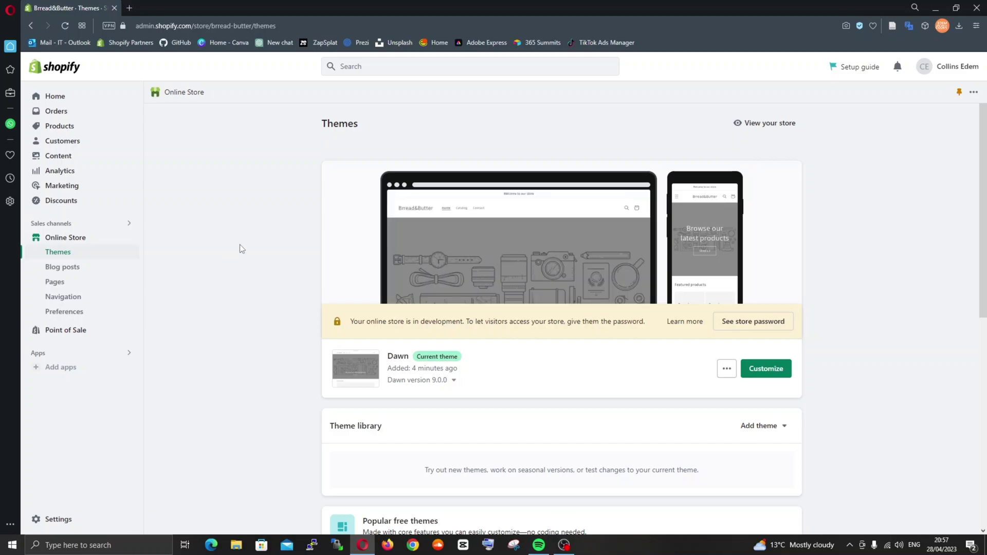
# Step: Scroll past Dawn 9.0.0 through the Popular free themes and back to the top
pyautogui.scroll(-2, 240, 246)
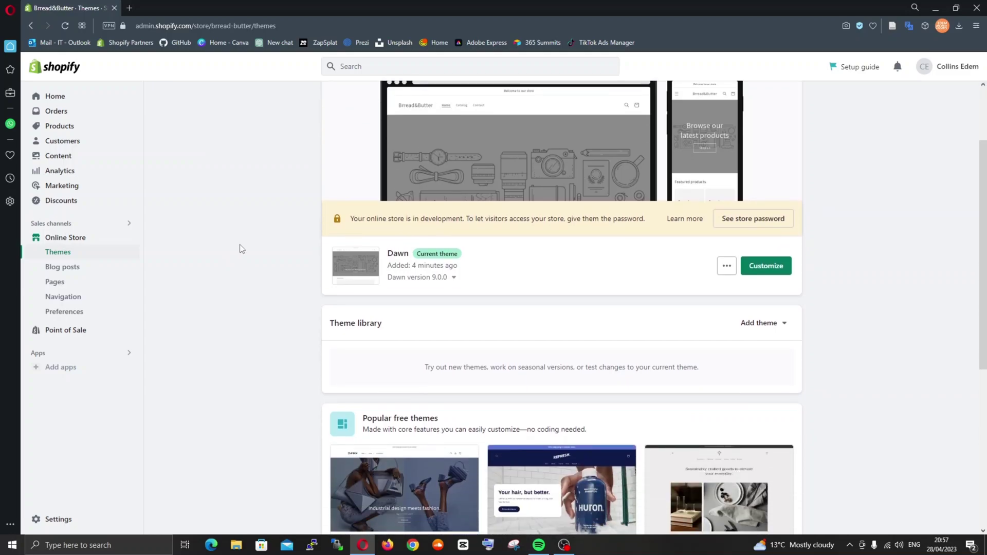
pyautogui.scroll(-2, 239, 249)
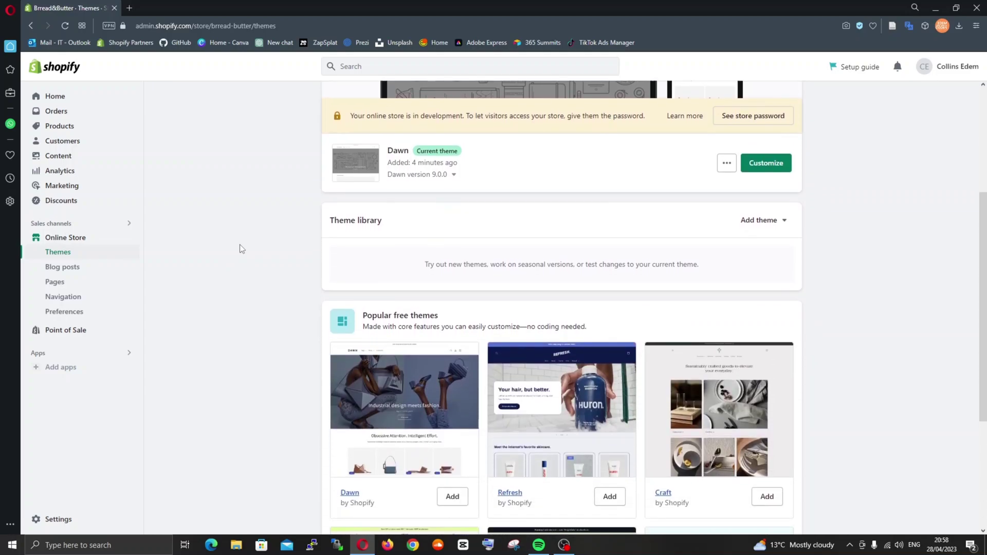
pyautogui.scroll(-2, 241, 249)
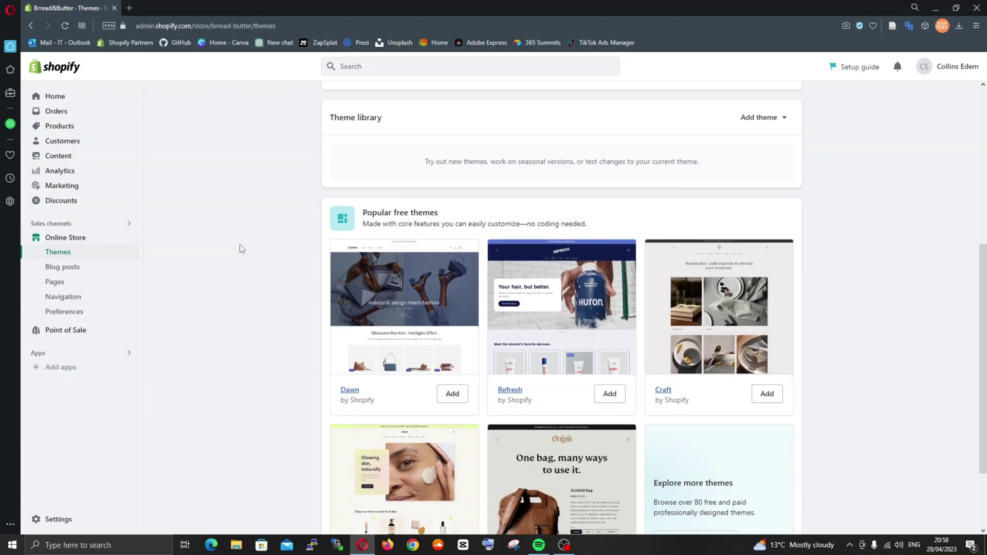
pyautogui.scroll(-2, 240, 245)
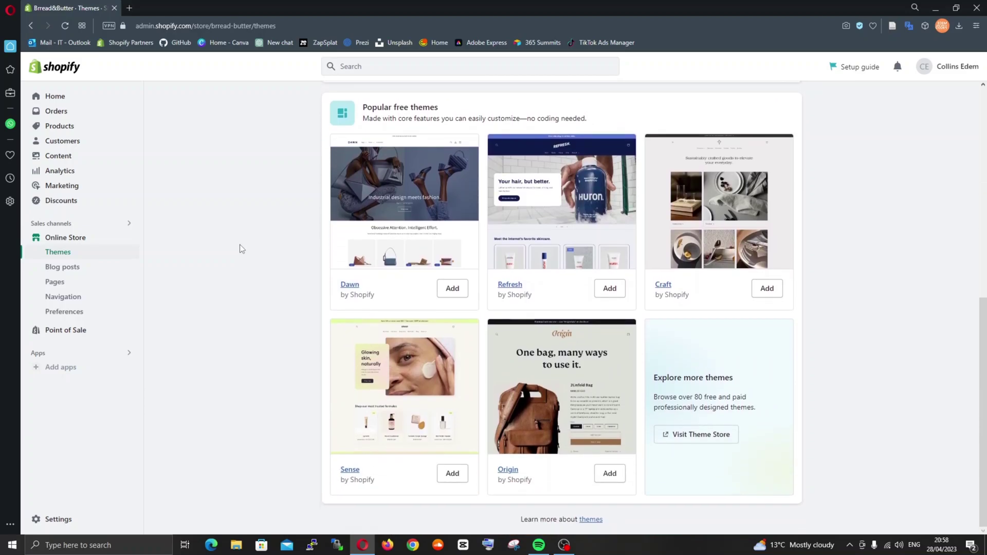
pyautogui.scroll(5, 240, 246)
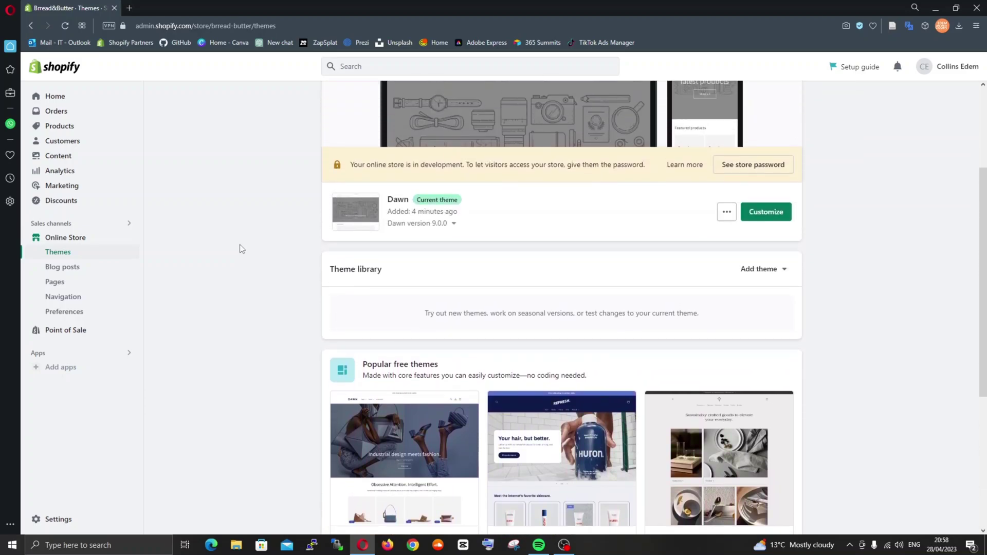
pyautogui.scroll(3, 242, 249)
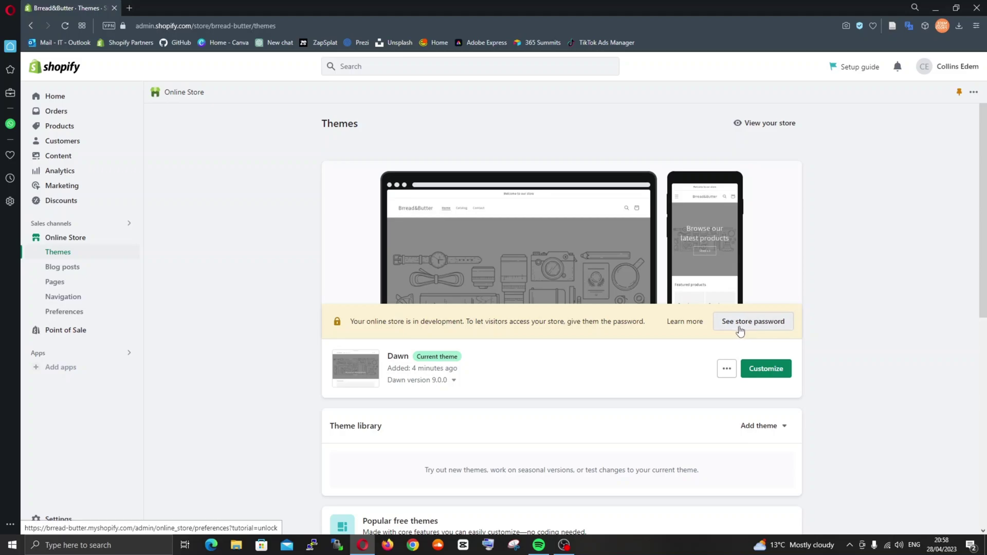
pyautogui.click(741, 331)
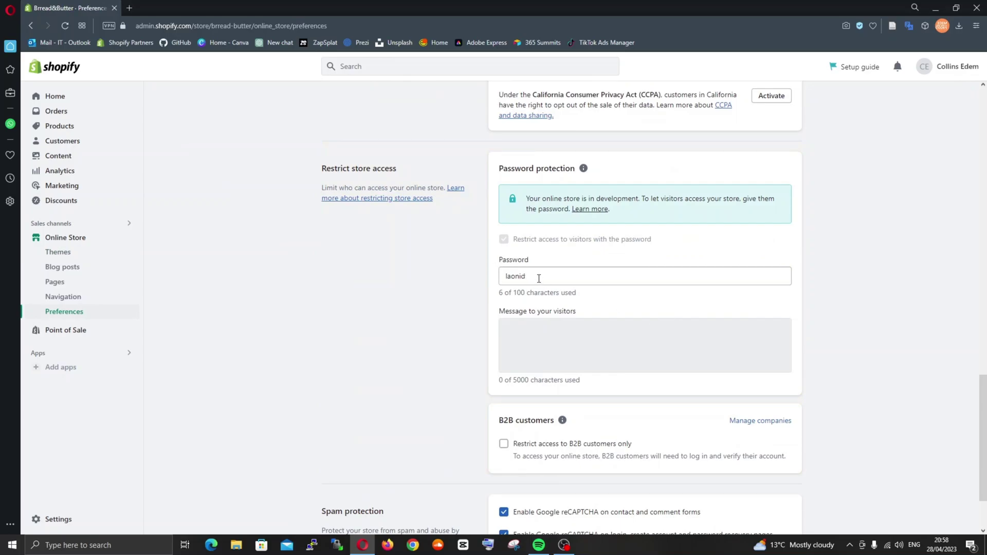
pyautogui.moveTo(537, 277); pyautogui.dragTo(478, 286)
pyautogui.press('Right')
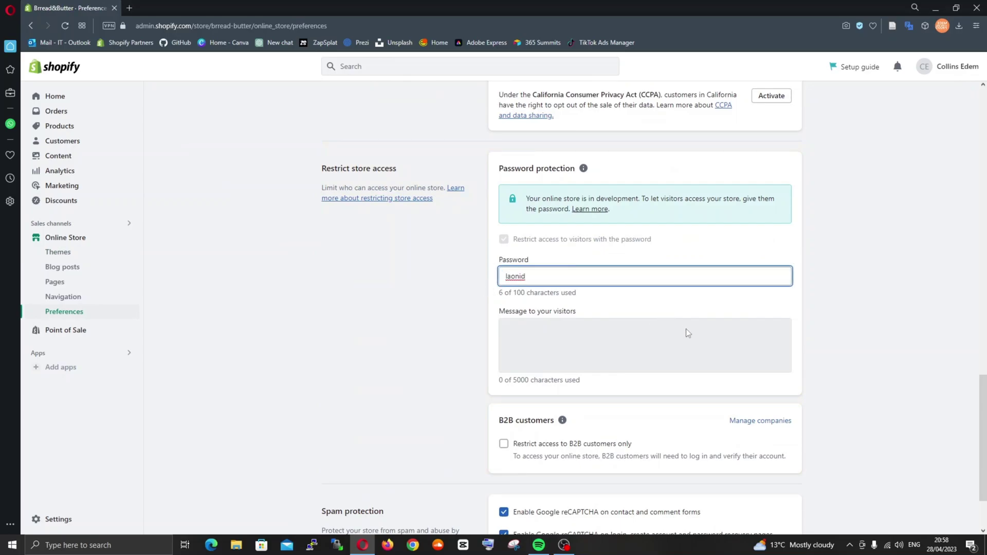
pyautogui.click(76, 251)
pyautogui.scroll(4, 542, 329)
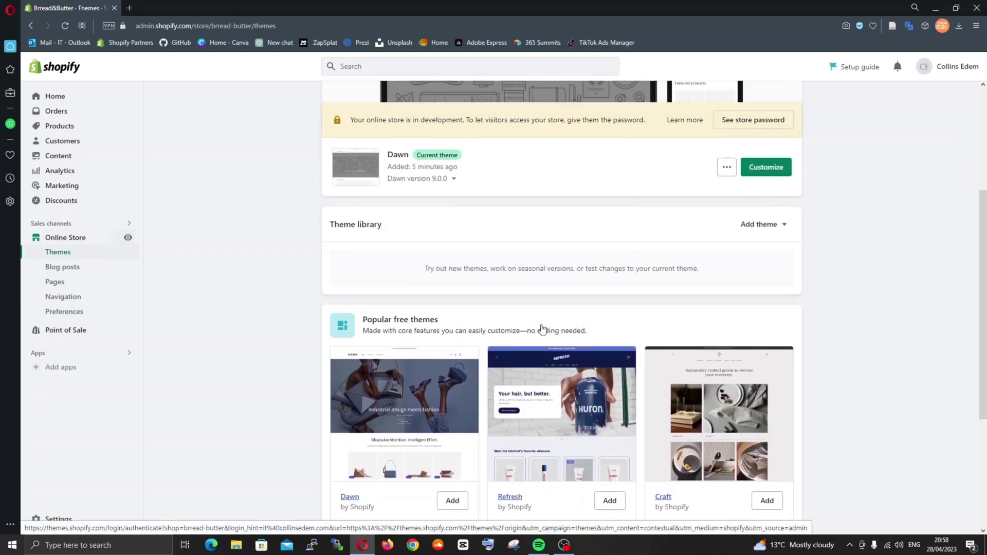
pyautogui.scroll(-4, 542, 329)
pyautogui.scroll(7, 541, 329)
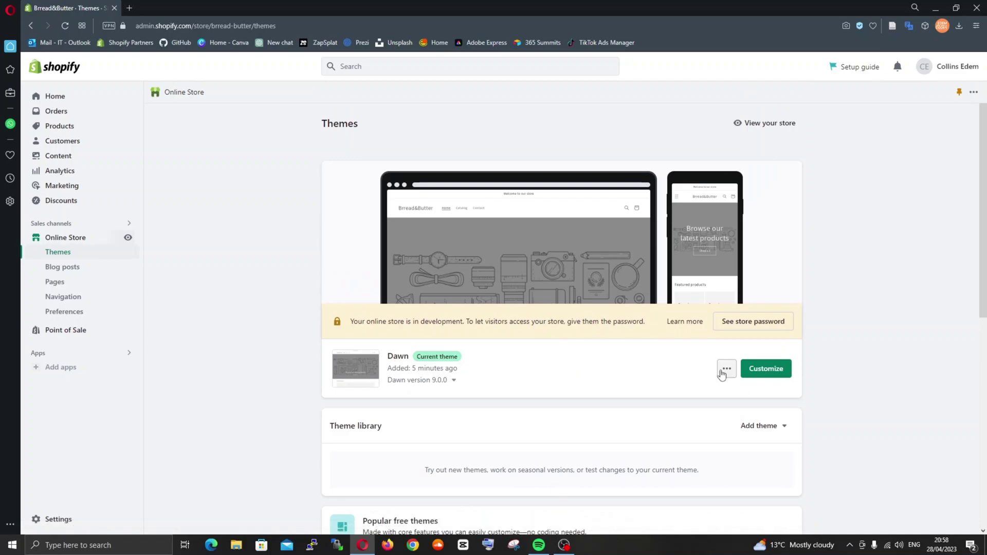
pyautogui.click(725, 371)
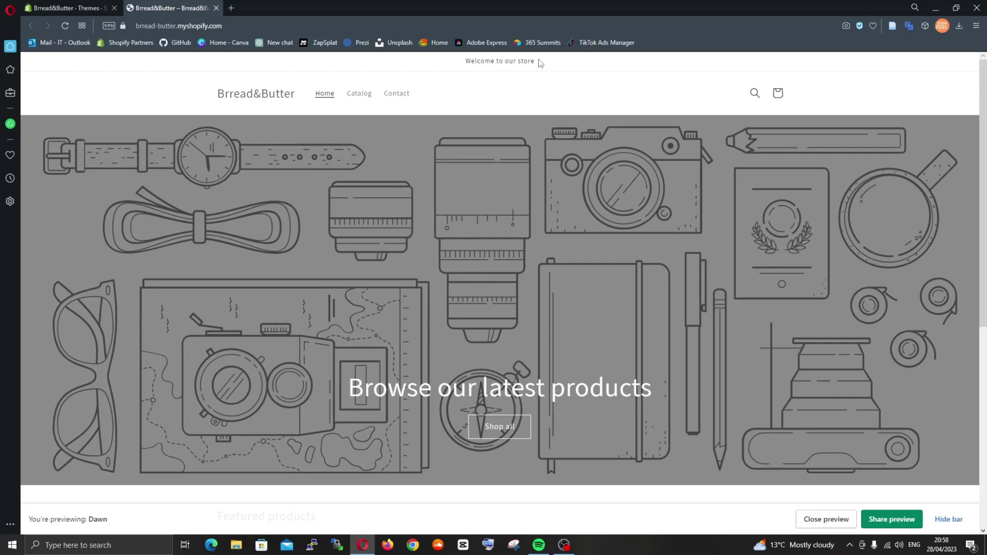
pyautogui.moveTo(538, 62); pyautogui.dragTo(464, 72)
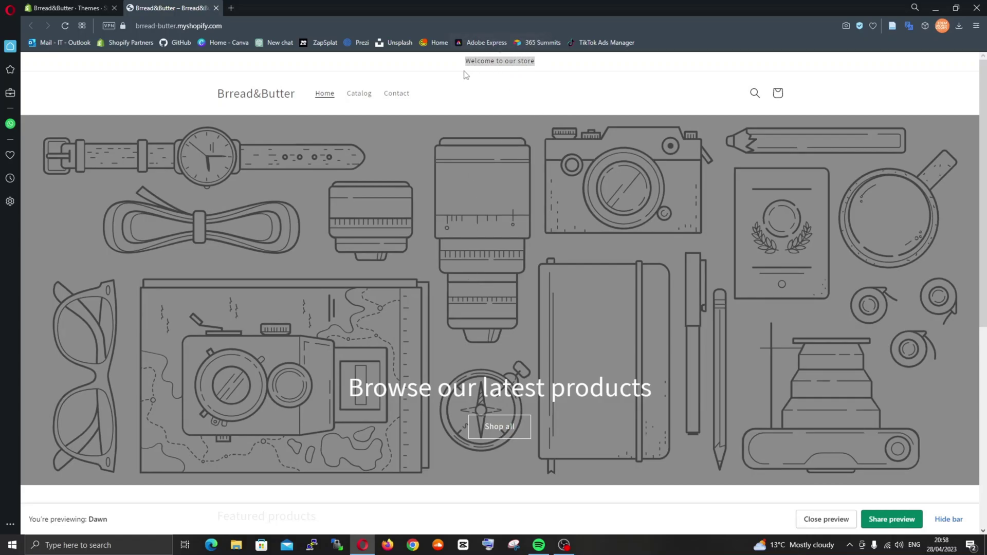
pyautogui.click(547, 66)
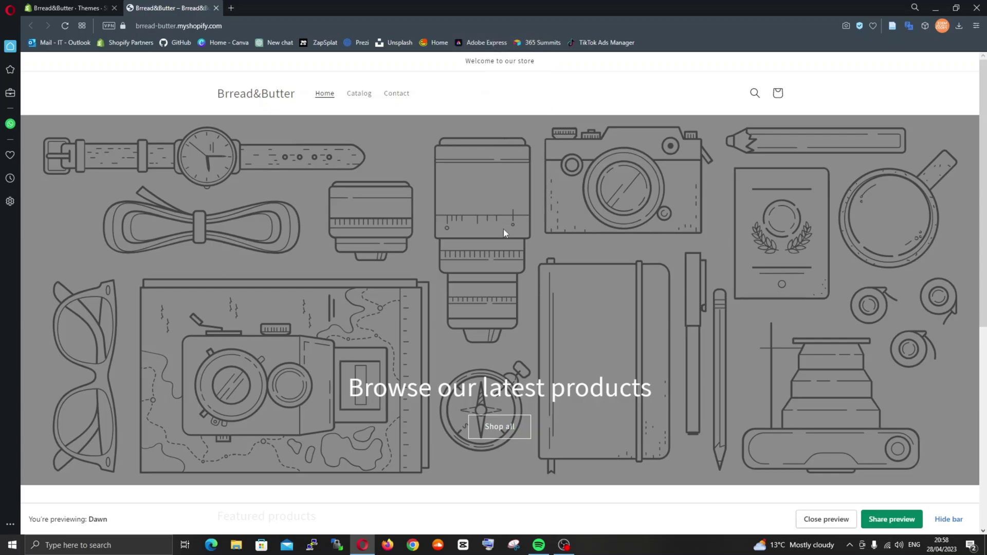
pyautogui.scroll(-5, 504, 232)
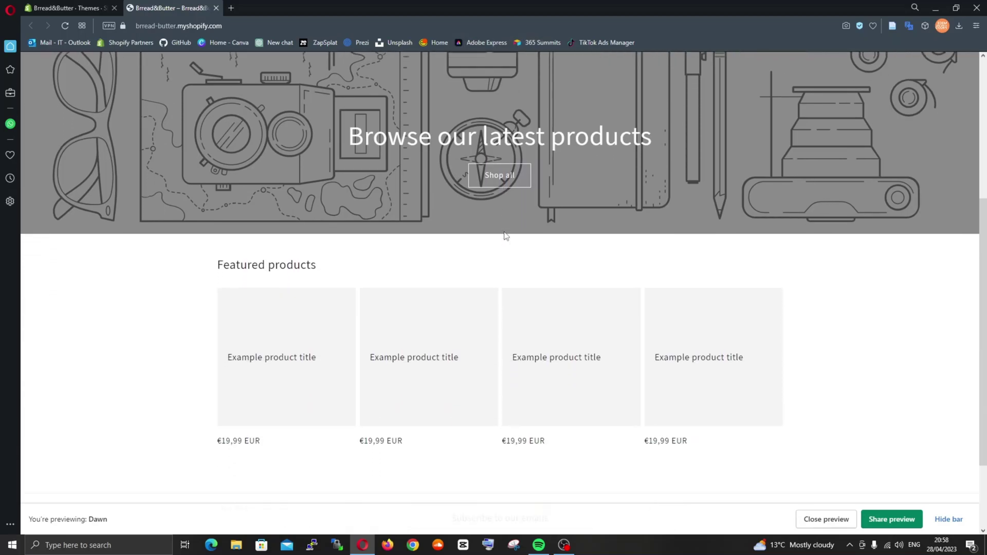
pyautogui.scroll(-1, 505, 234)
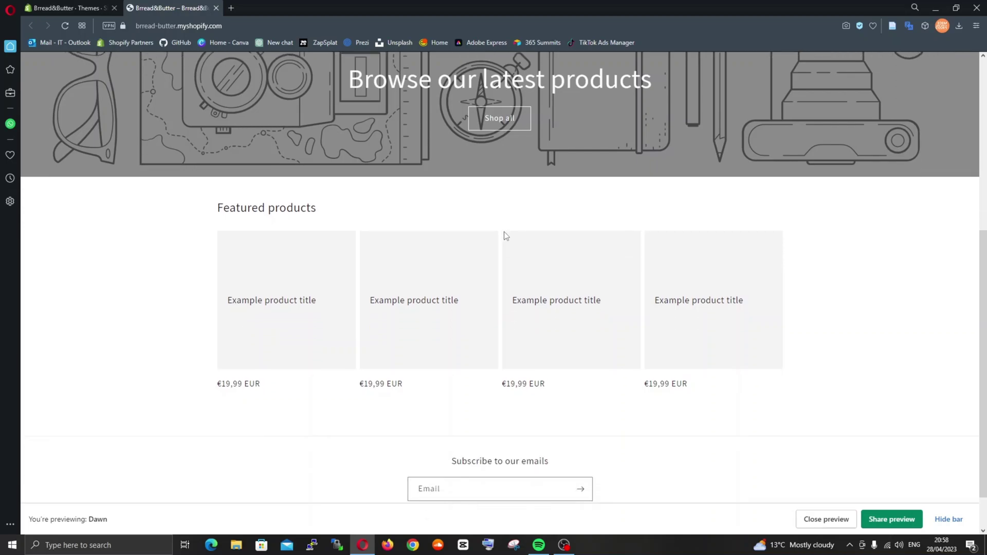
pyautogui.scroll(-1, 504, 230)
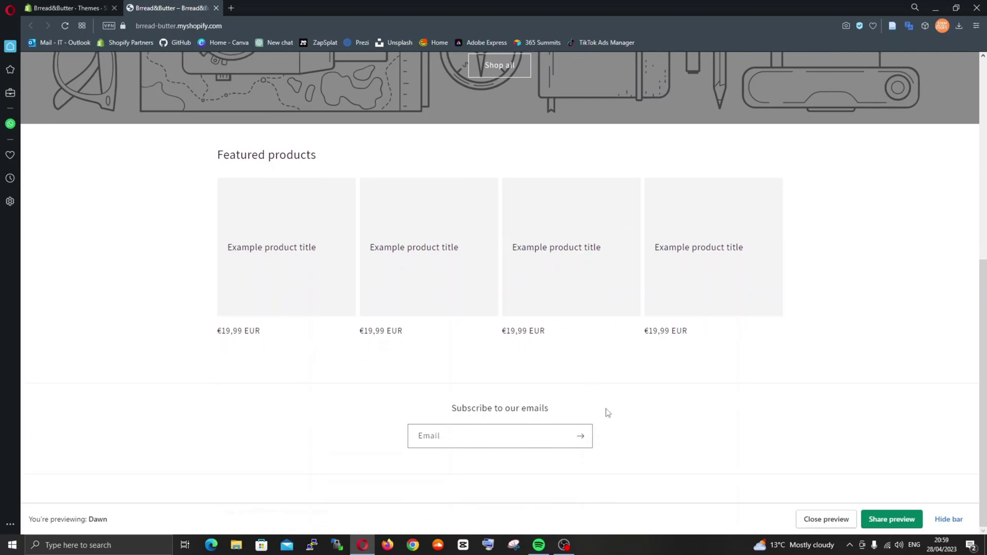
pyautogui.scroll(7, 684, 432)
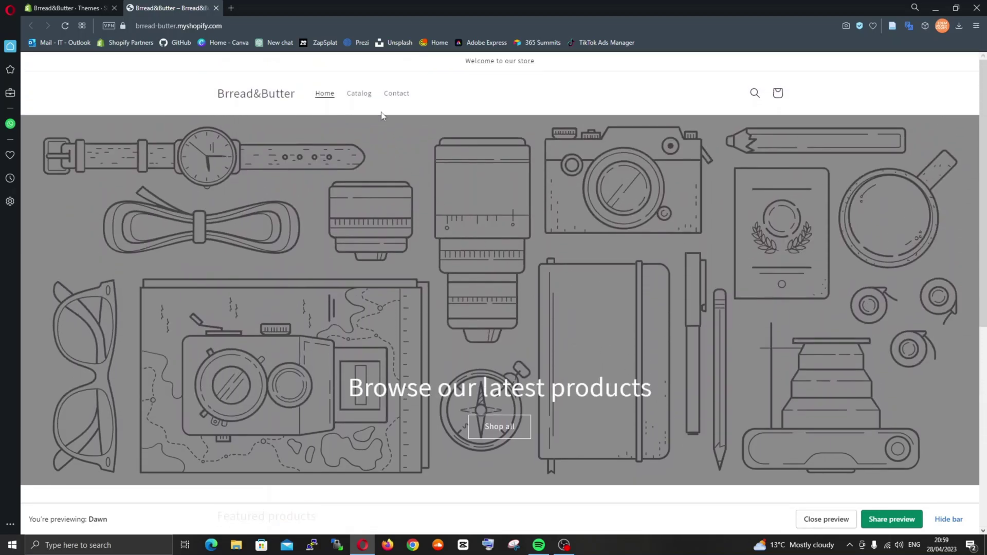
pyautogui.click(359, 94)
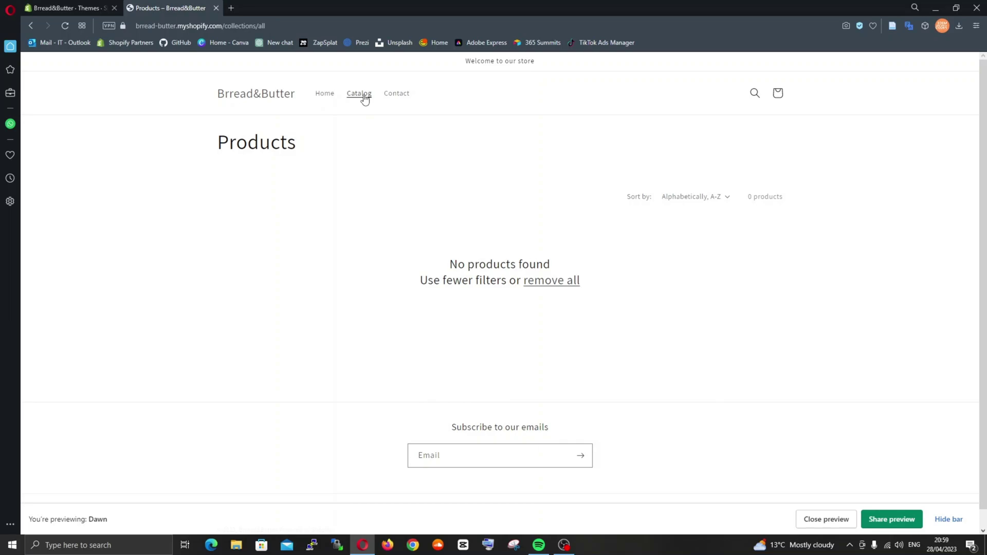
pyautogui.click(403, 96)
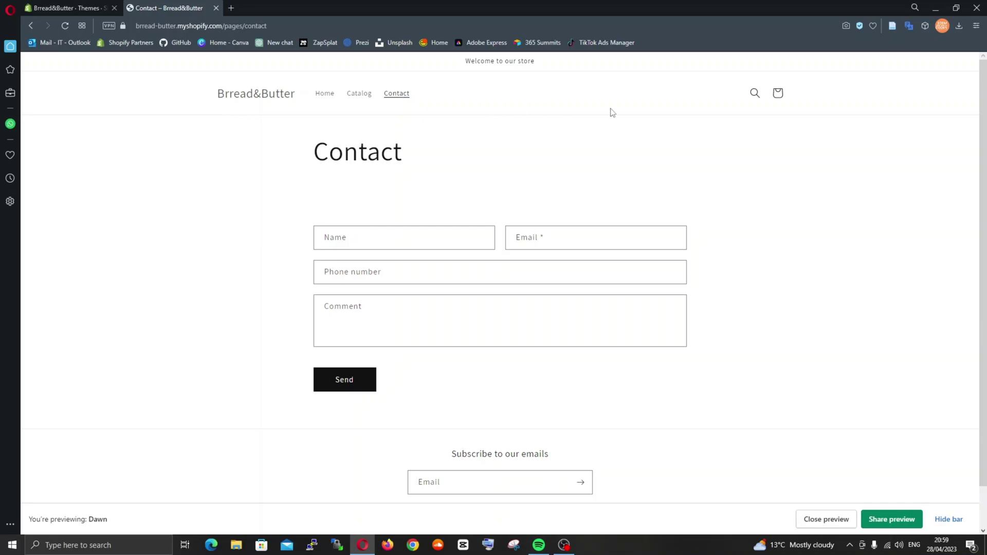
pyautogui.click(755, 98)
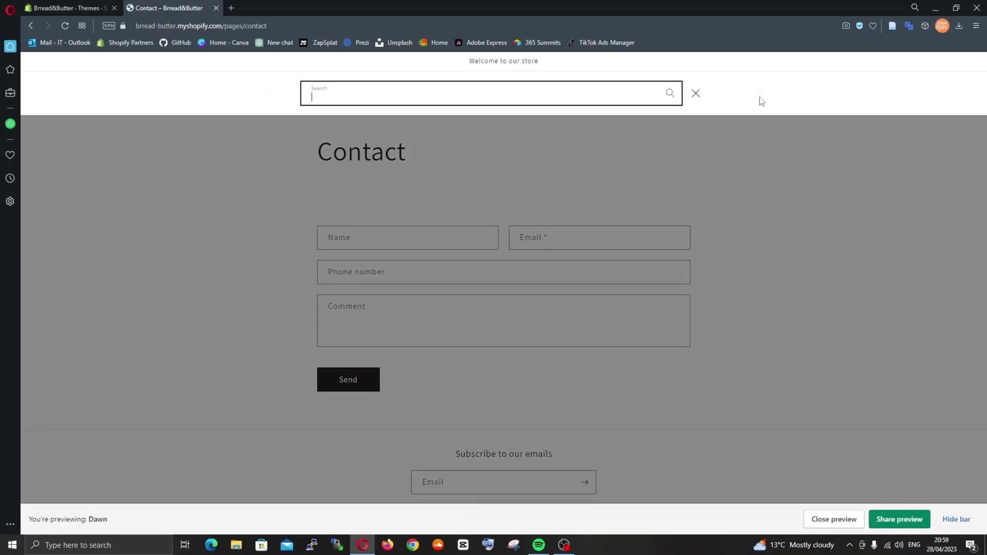
pyautogui.click(696, 94)
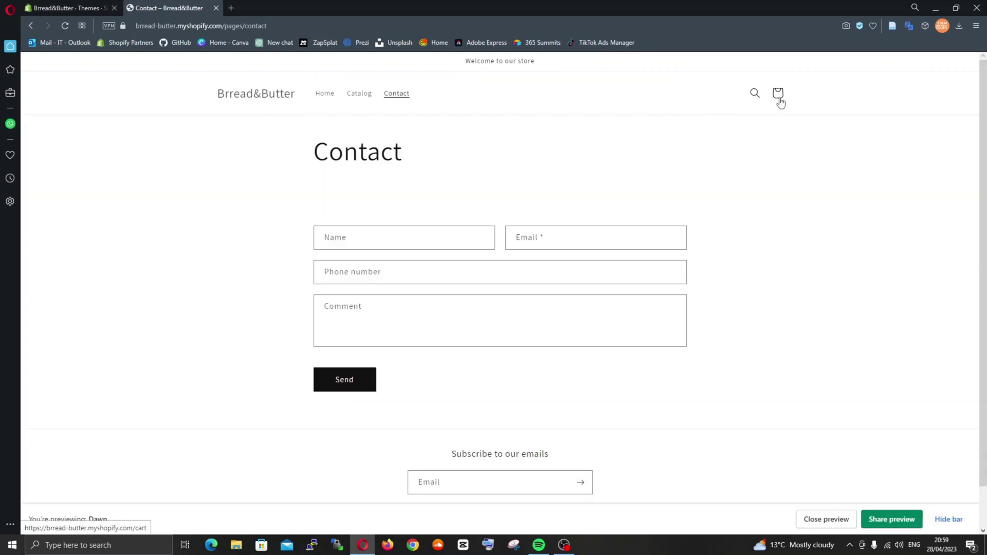
pyautogui.click(756, 93)
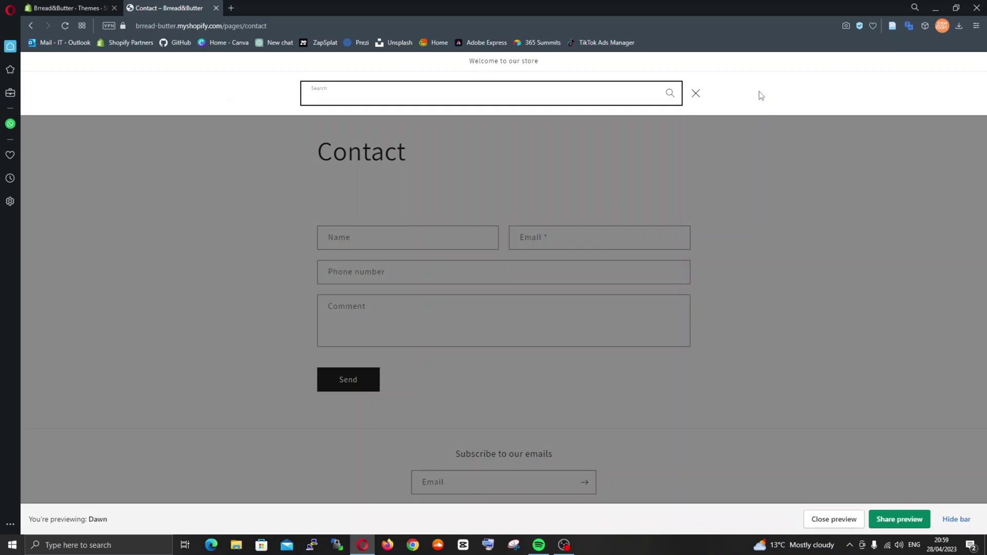
pyautogui.write('croissant lol')
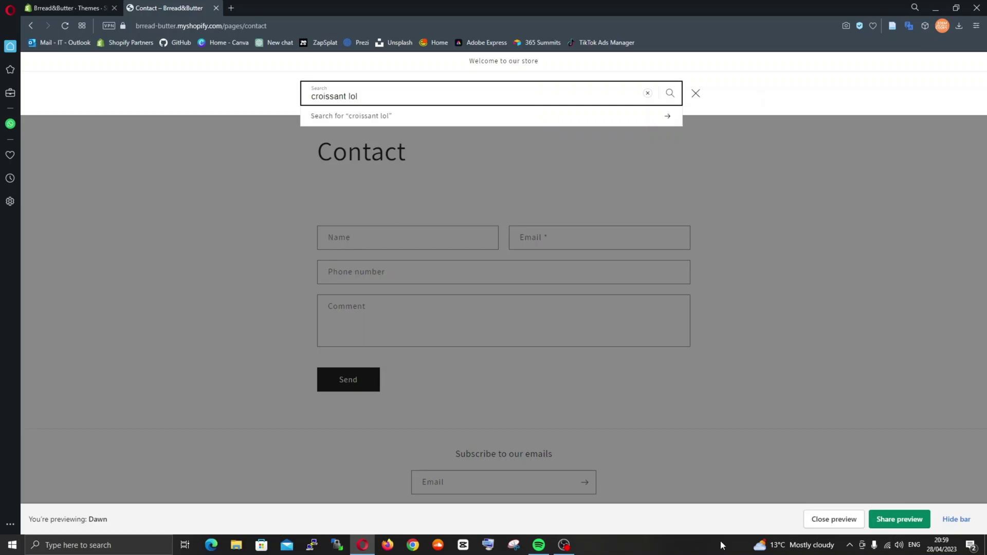
pyautogui.click(648, 93)
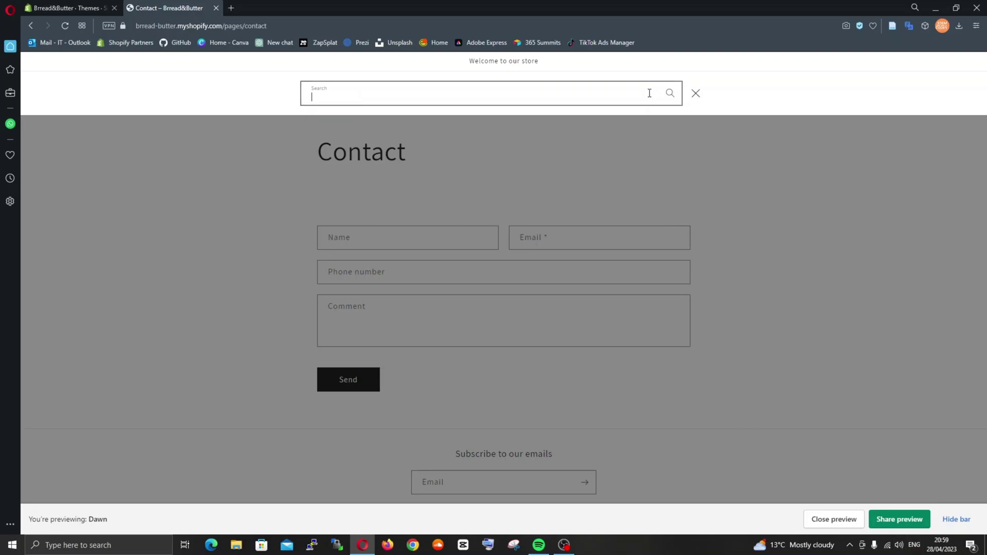
pyautogui.click(696, 93)
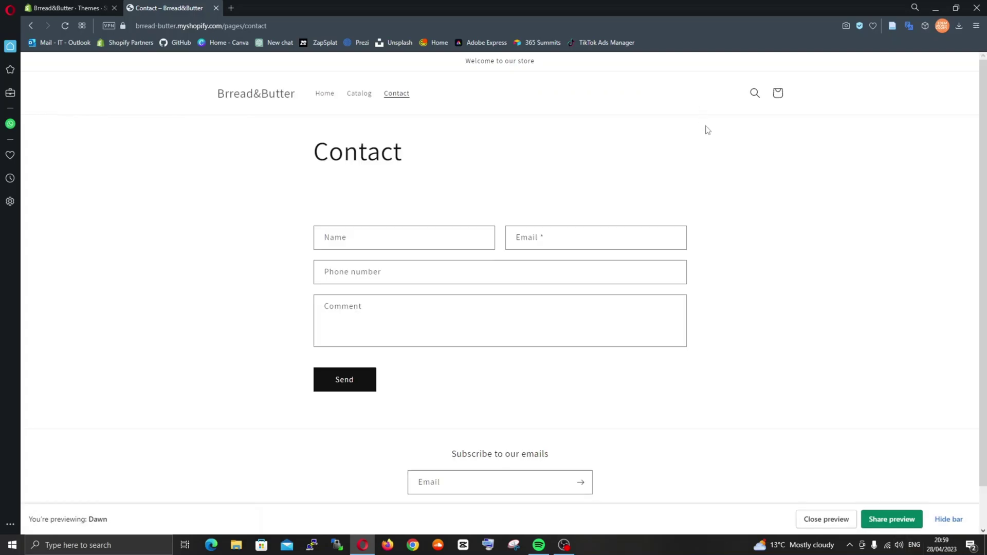
pyautogui.click(779, 93)
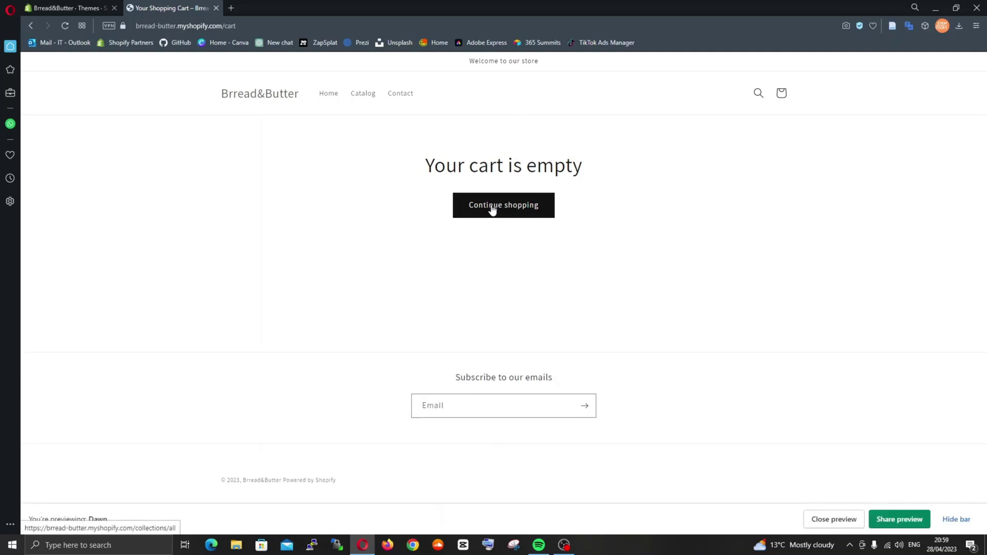
pyautogui.click(328, 95)
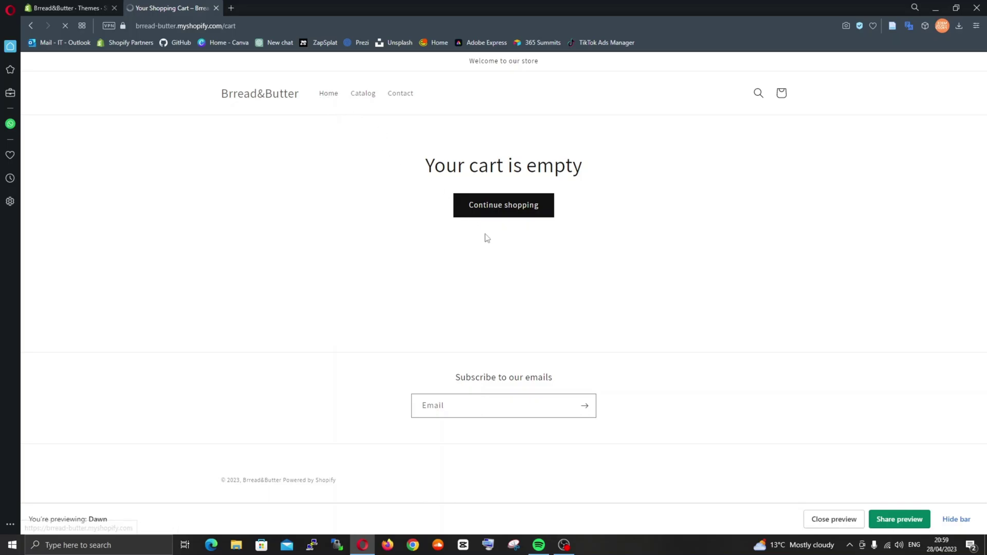
pyautogui.scroll(-6, 488, 244)
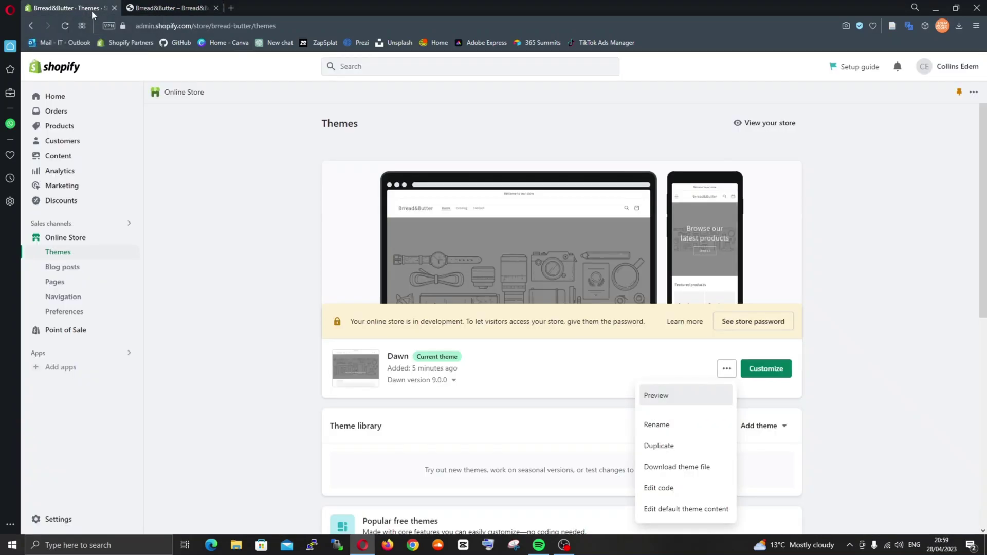
# Step: Close the storefront preview, dismiss the theme menu, and view the empty Blog posts page
pyautogui.click(215, 7)
pyautogui.scroll(-3, 741, 254)
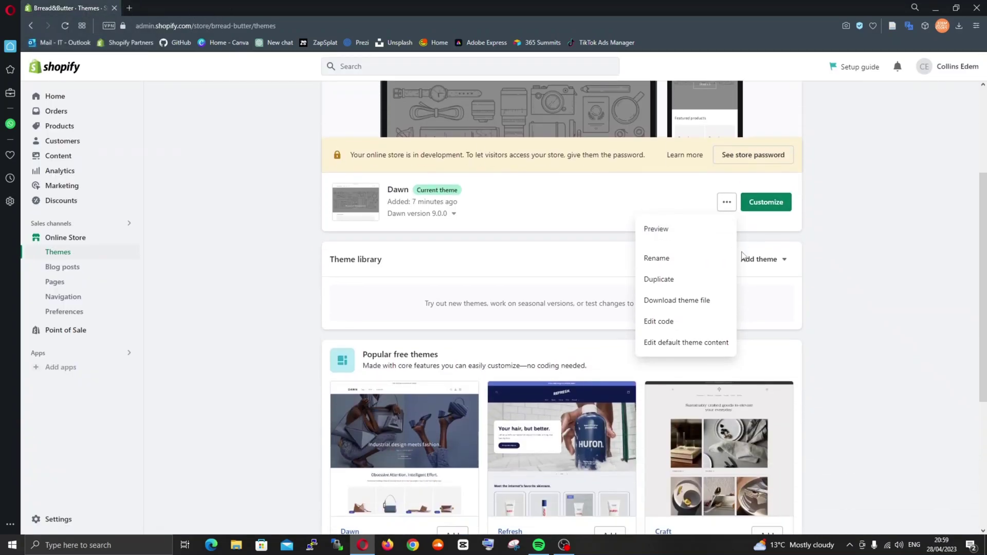
pyautogui.scroll(-2, 742, 253)
pyautogui.click(820, 284)
pyautogui.scroll(3, 708, 230)
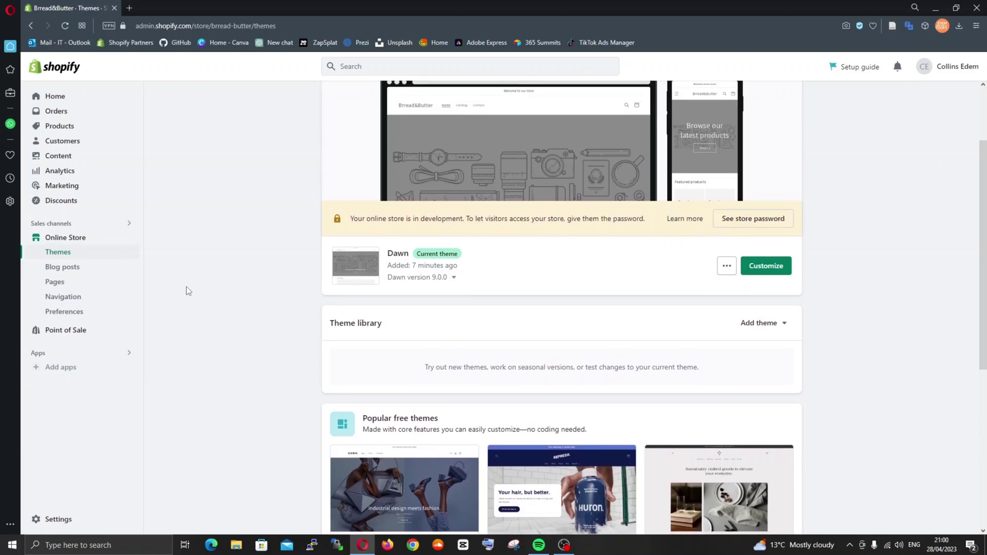
pyautogui.click(62, 270)
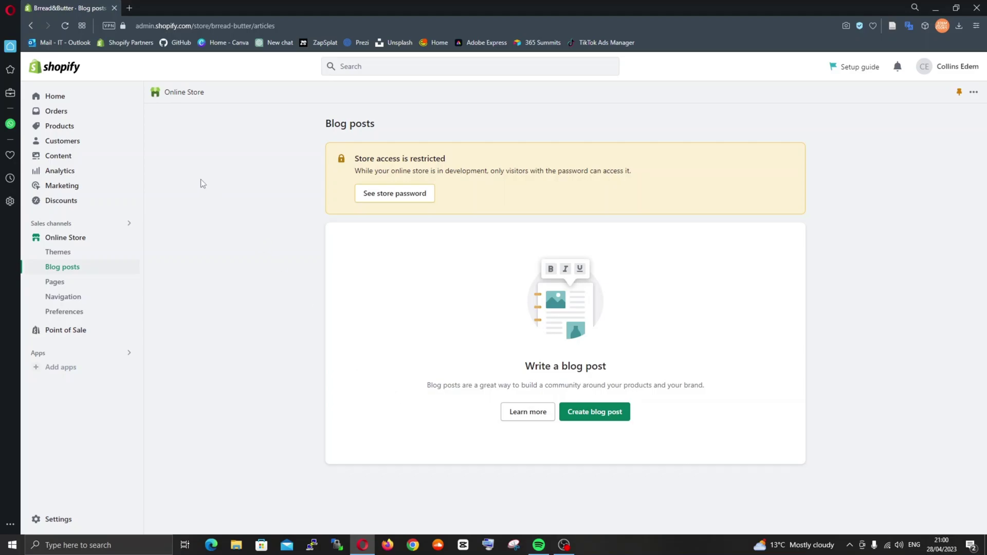
# Step: Open a new Opera tab and enter the address mareavo.blogspot.com
pyautogui.click(129, 9)
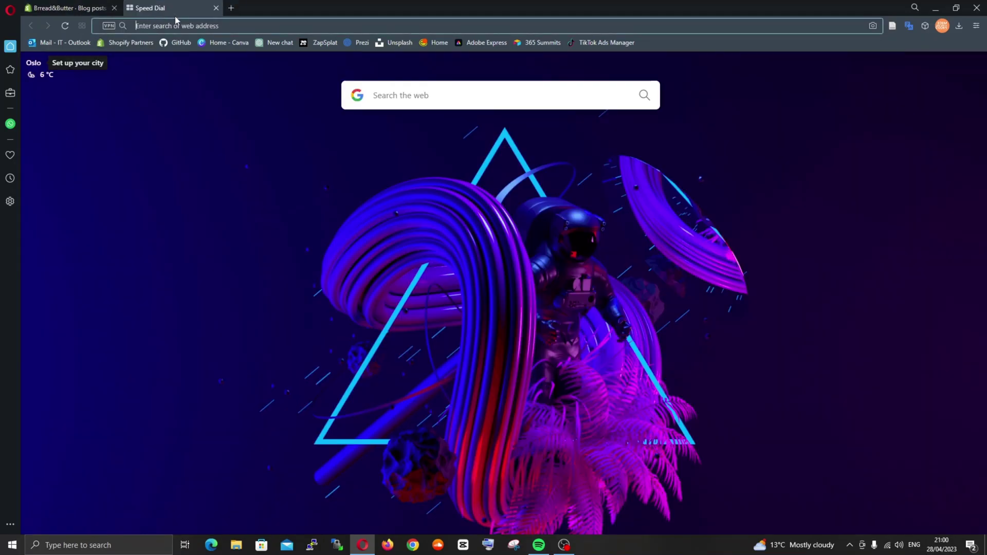
pyautogui.write('mareac')
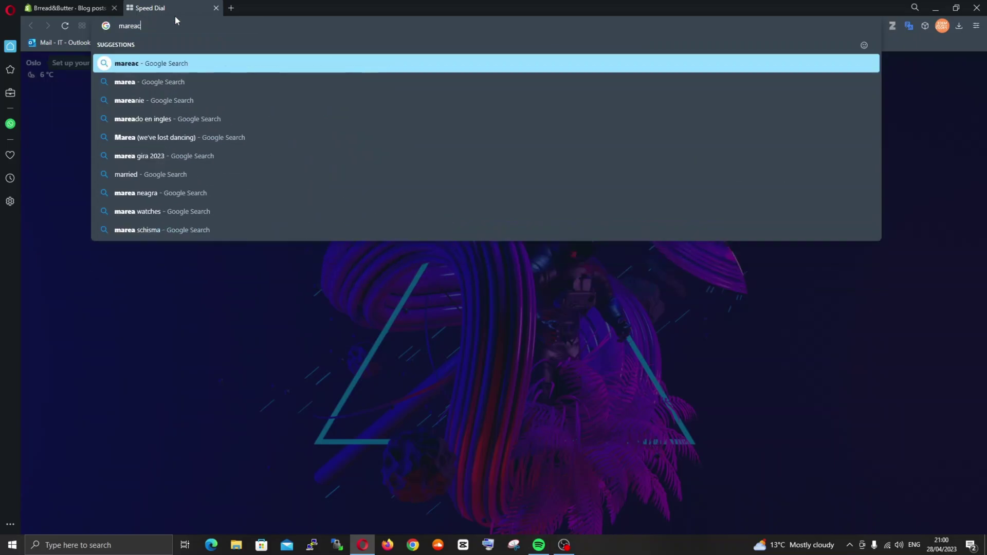
pyautogui.press('BackSpace')
pyautogui.write('v')
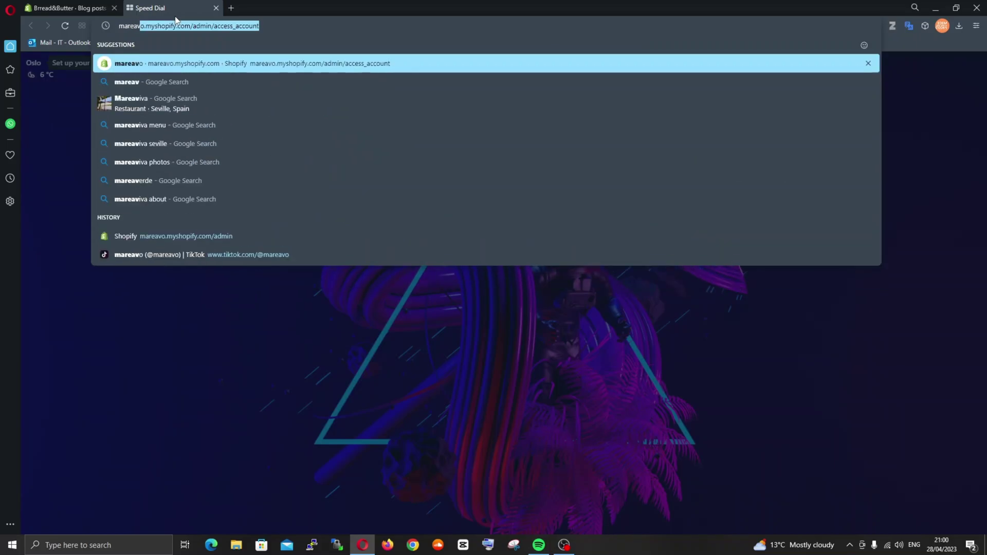
pyautogui.write('o')
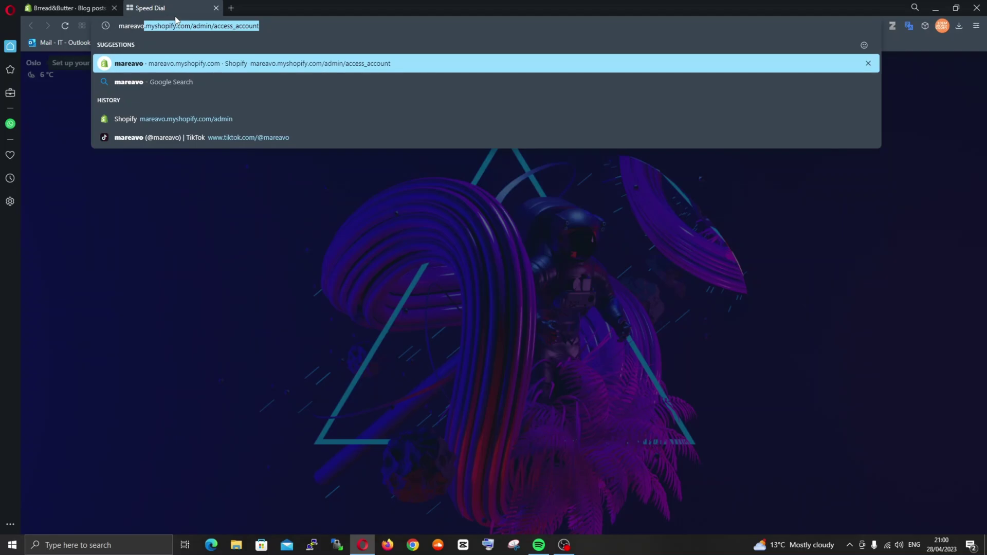
pyautogui.write('.b')
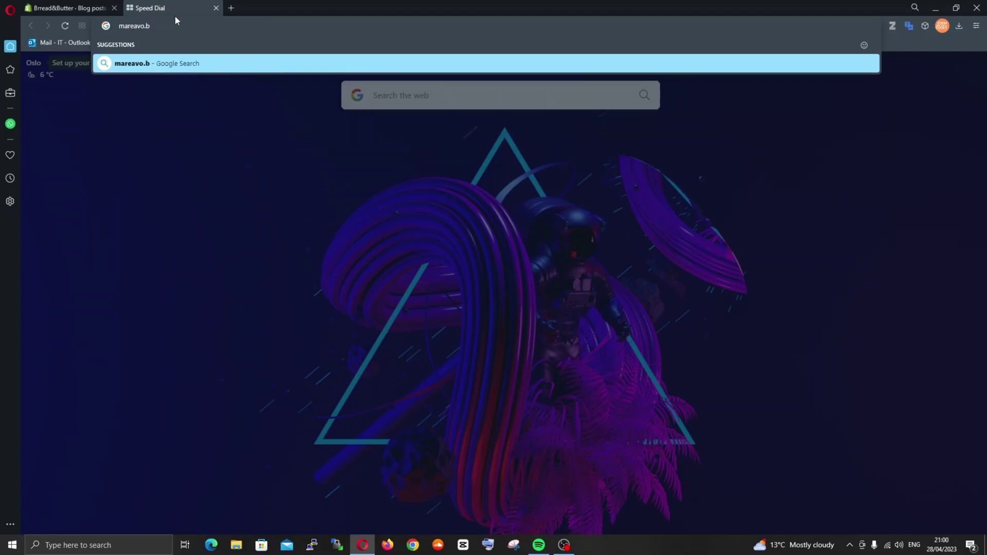
pyautogui.write('logspot.com')
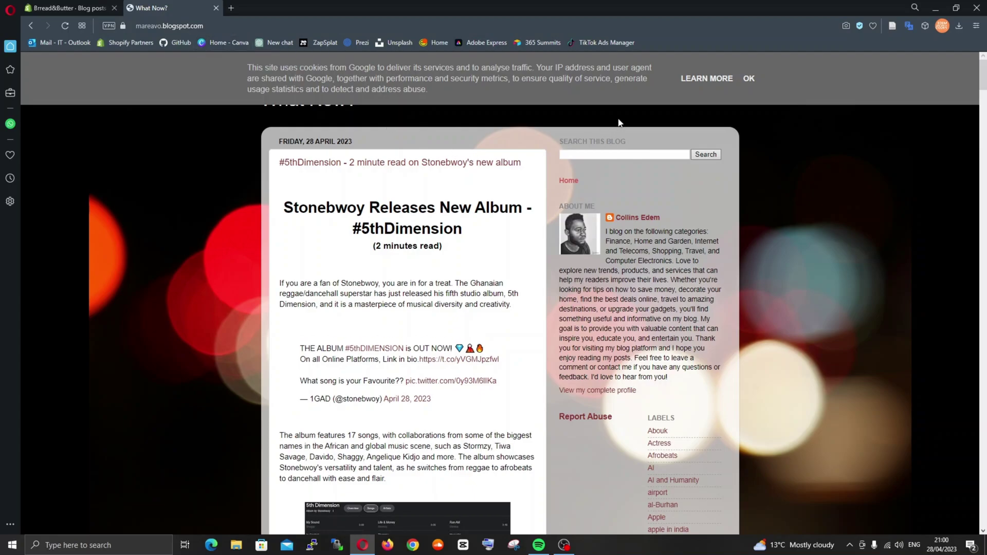
# Step: Dismiss the cookie notice and scroll through the What Now? blog's recent posts
pyautogui.click(749, 78)
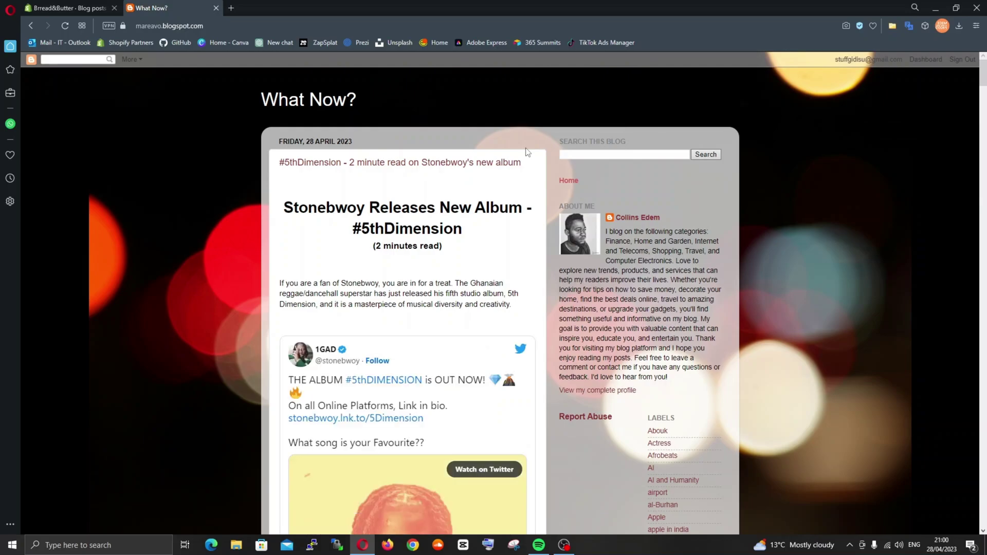
pyautogui.scroll(-10, 526, 152)
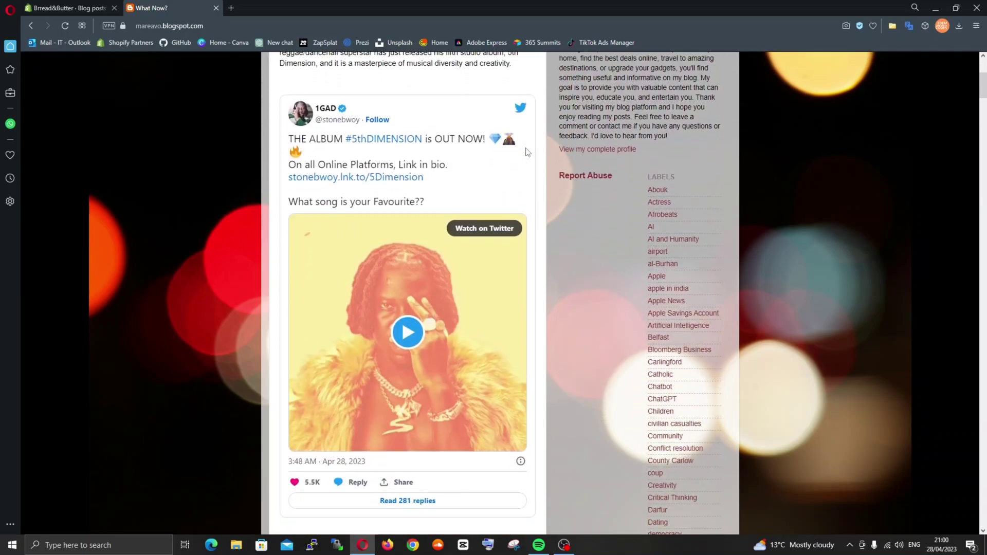
pyautogui.scroll(-10, 526, 152)
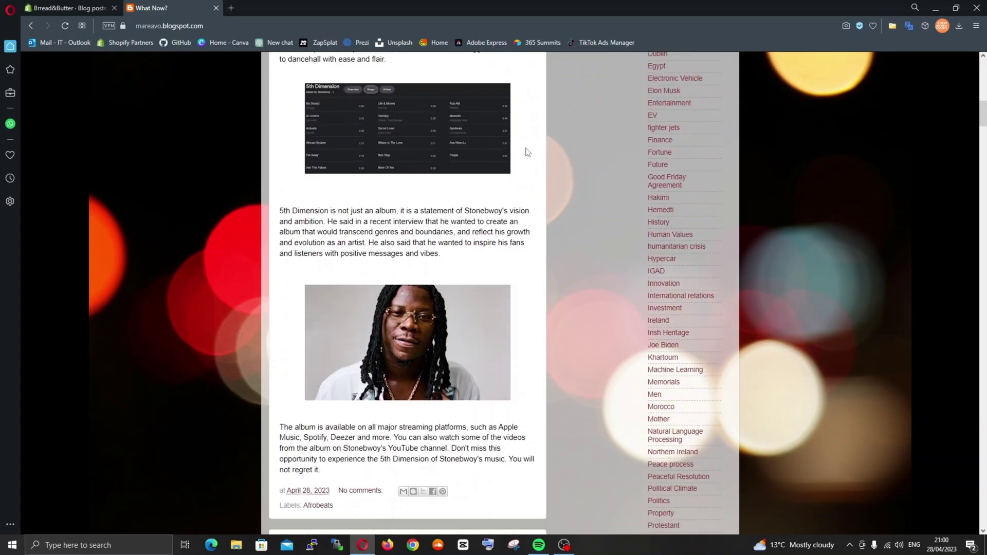
pyautogui.scroll(-5, 526, 152)
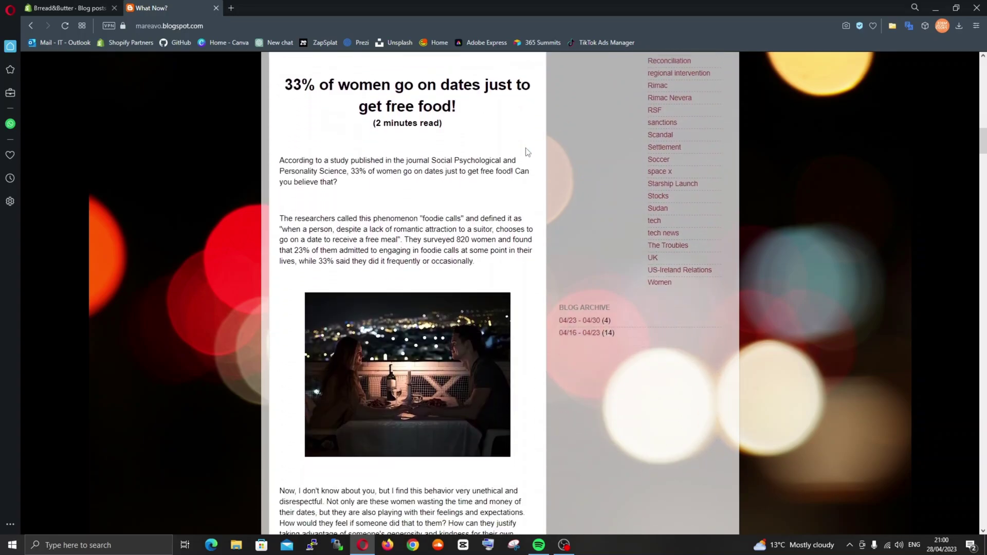
pyautogui.scroll(-8, 526, 152)
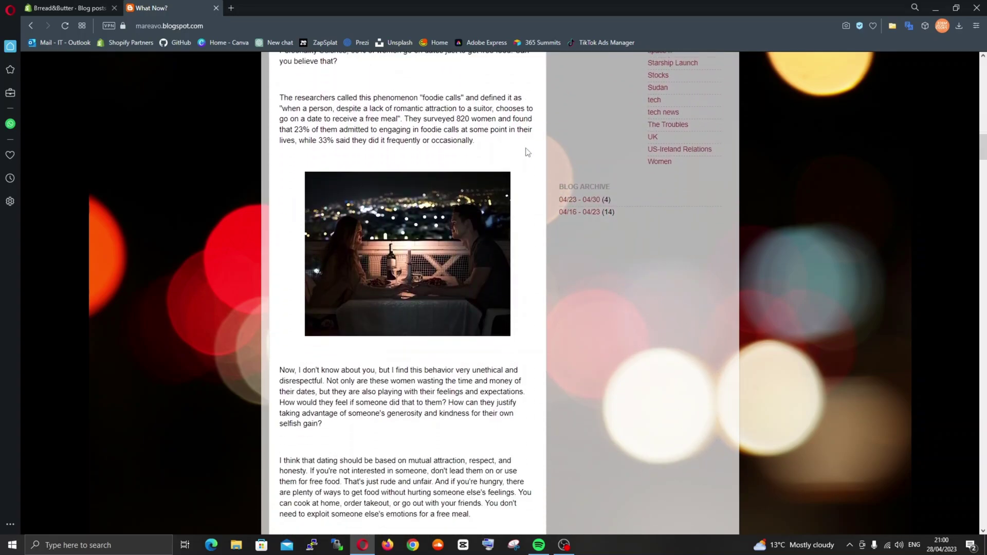
pyautogui.scroll(-10, 526, 152)
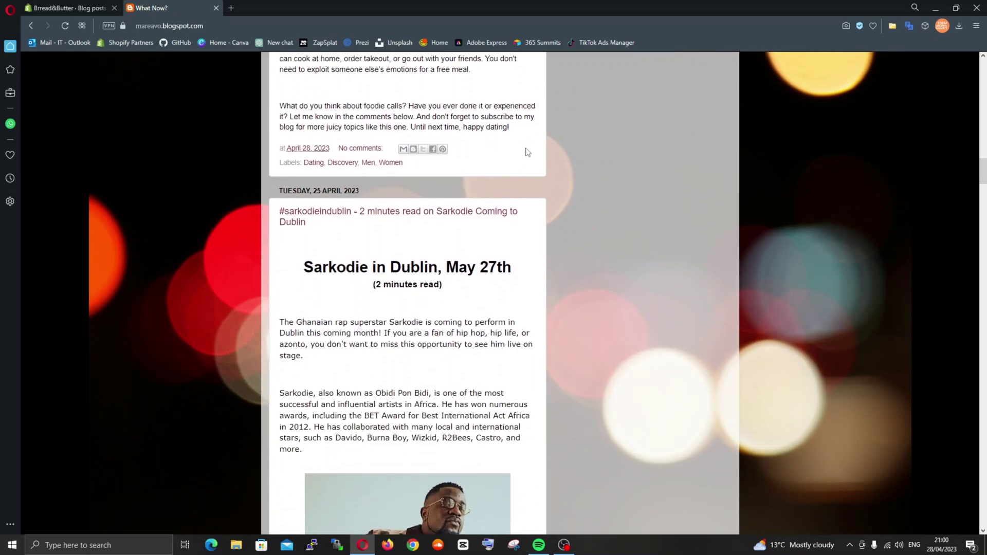
pyautogui.scroll(-10, 526, 151)
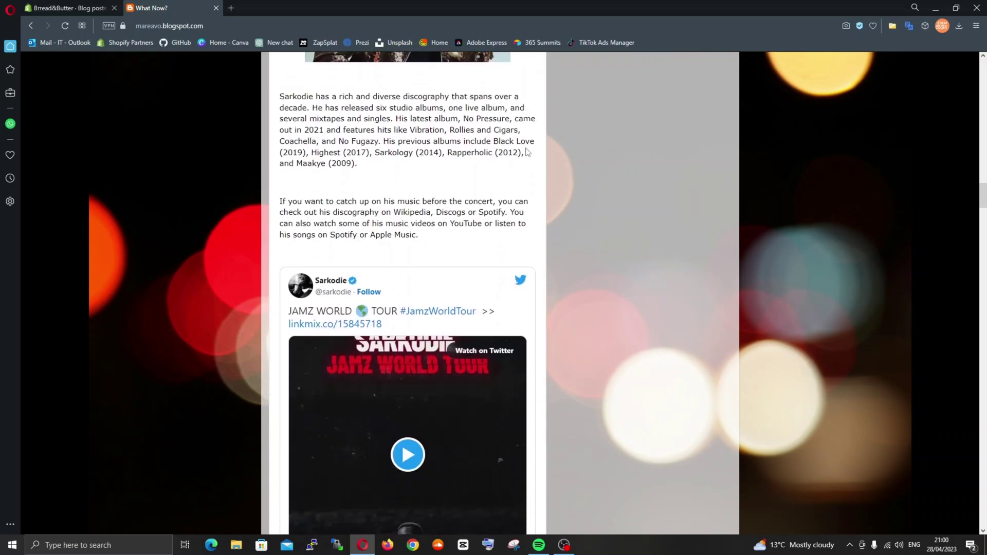
pyautogui.scroll(-8, 527, 153)
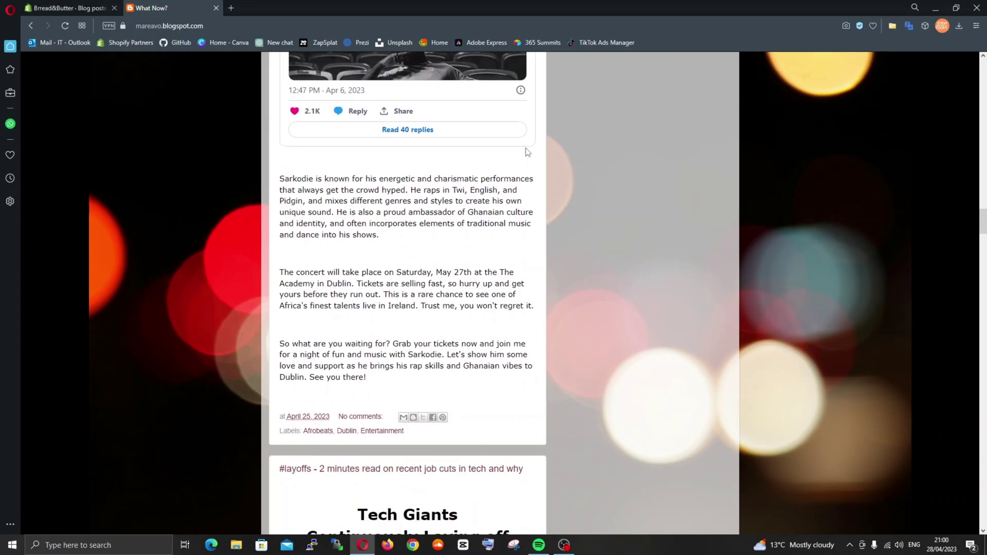
pyautogui.scroll(-3, 527, 152)
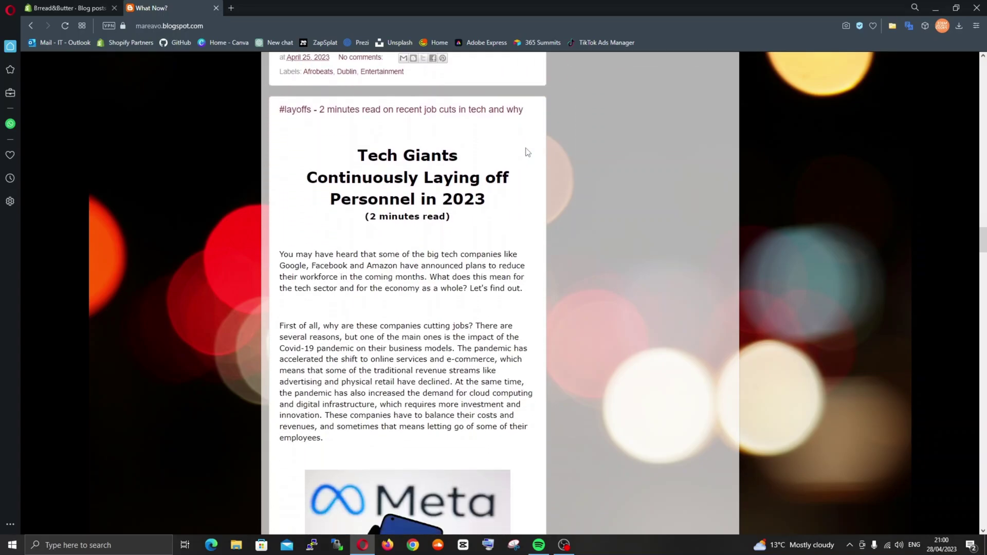
pyautogui.scroll(-3, 527, 152)
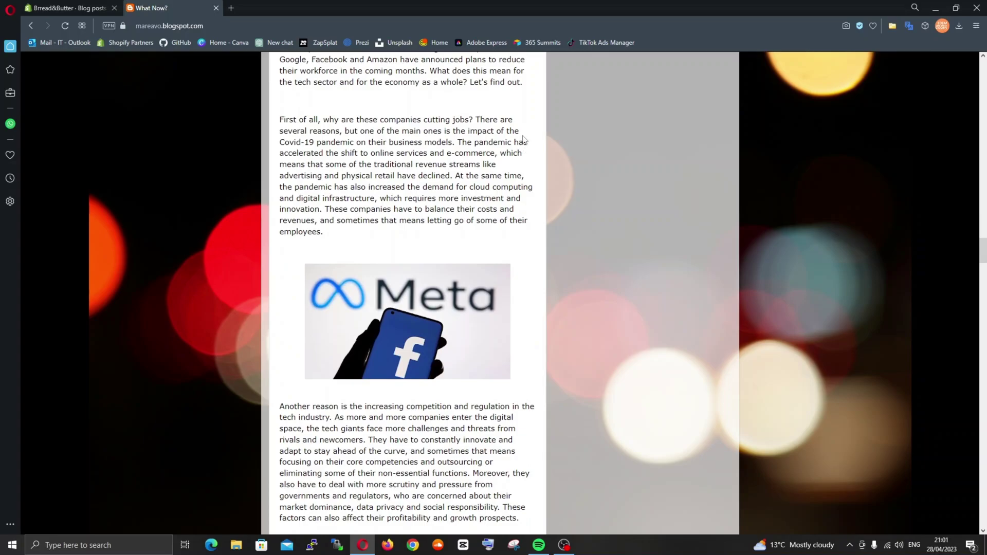
# Step: Close the blog tab and show the Online Store Pages list with its Contact page
pyautogui.click(216, 8)
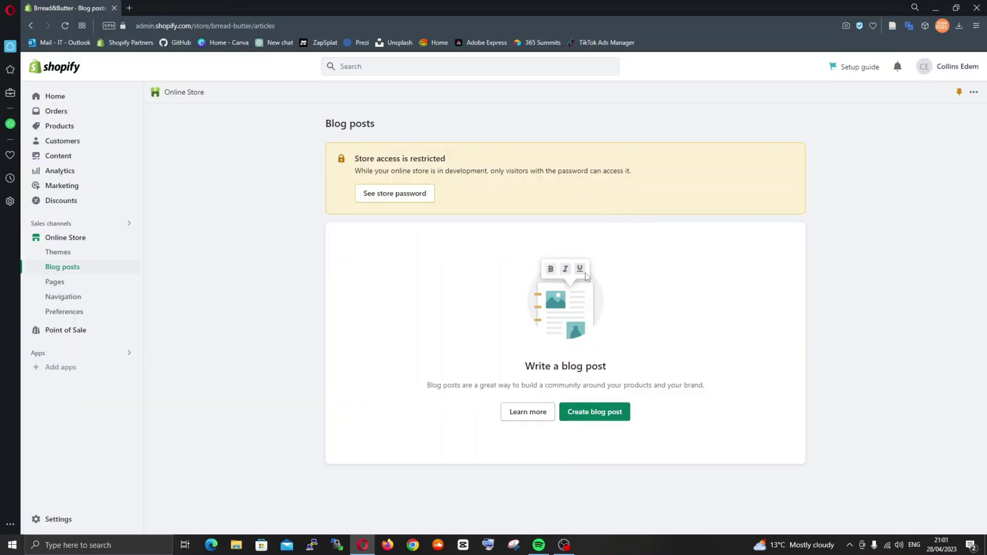
pyautogui.click(55, 282)
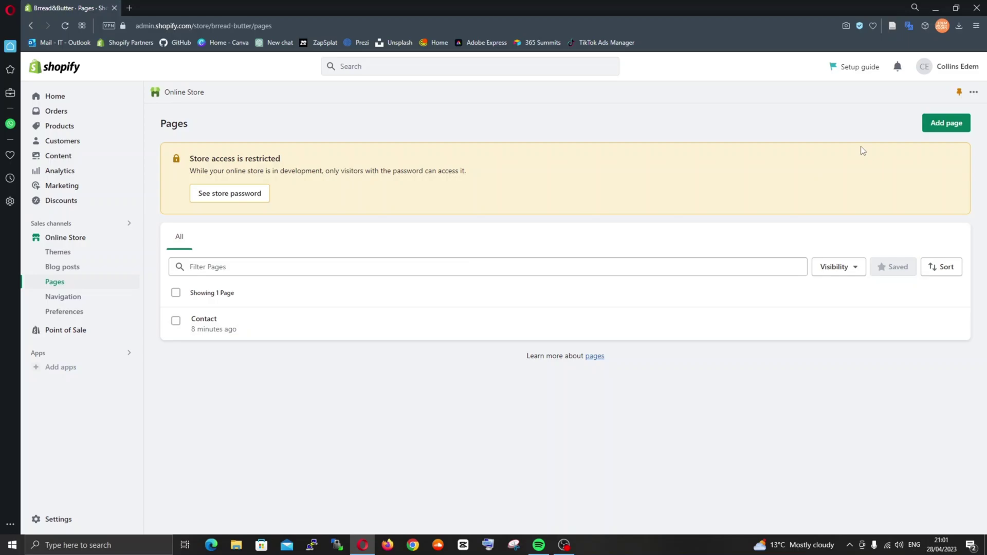
pyautogui.click(946, 123)
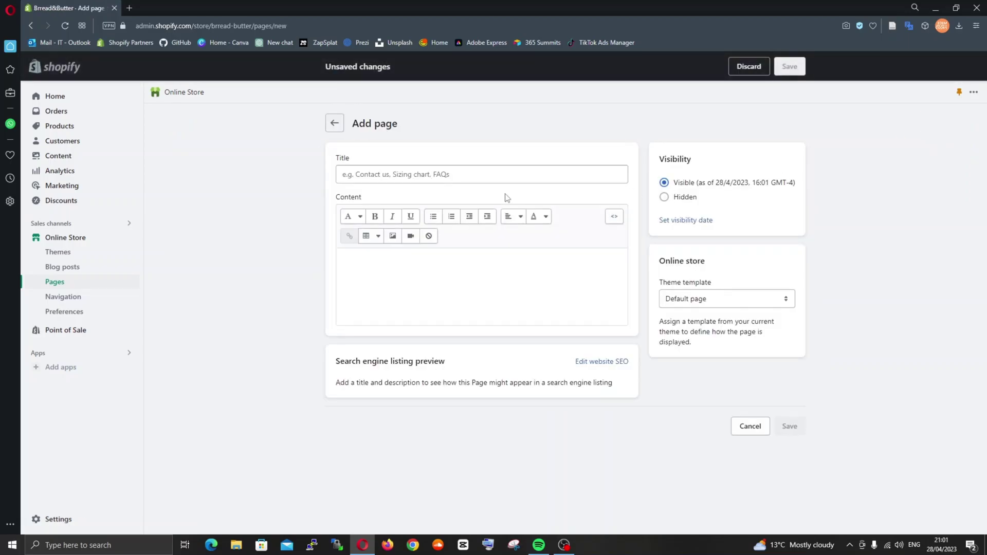
pyautogui.click(614, 218)
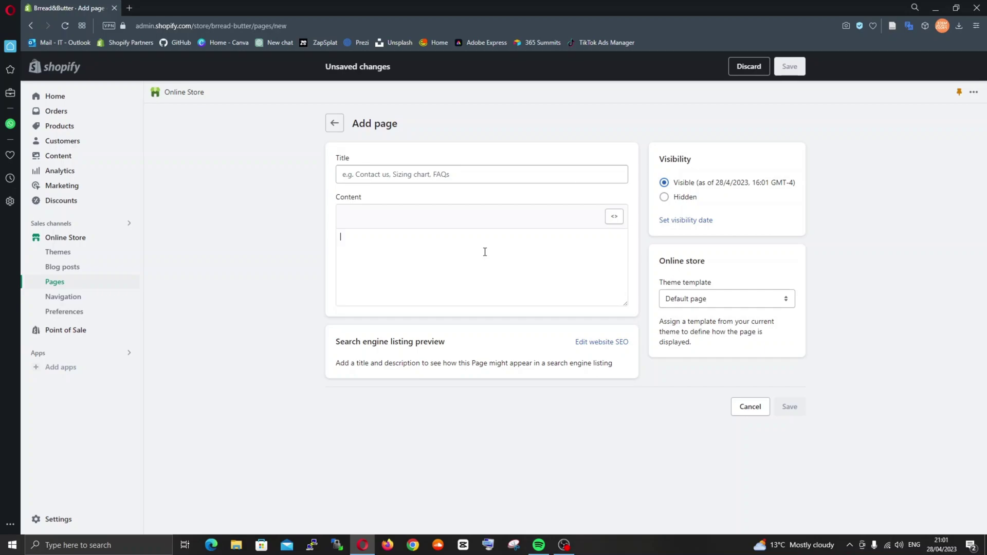
pyautogui.write('htlm doc')
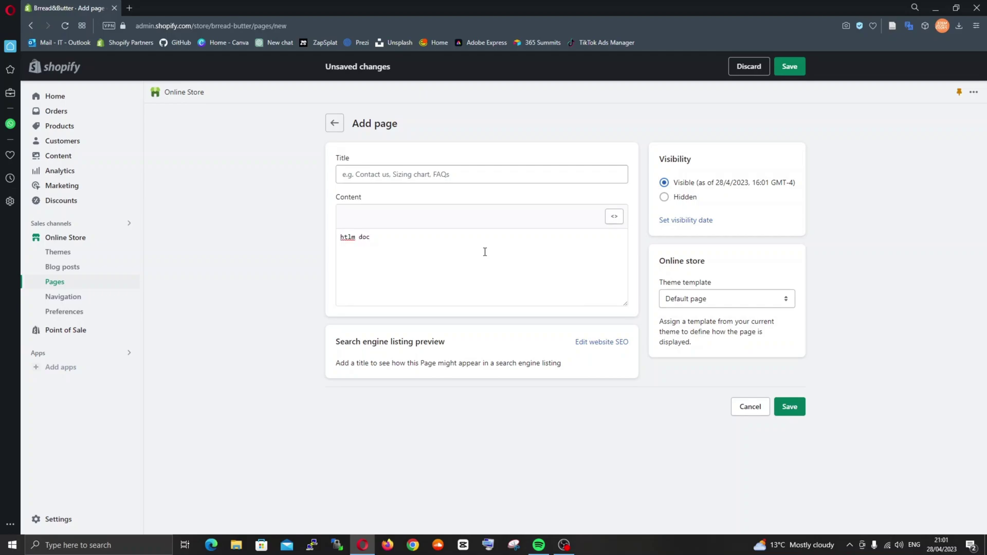
pyautogui.doubleClick(344, 237)
pyautogui.write('ht')
pyautogui.click(333, 124)
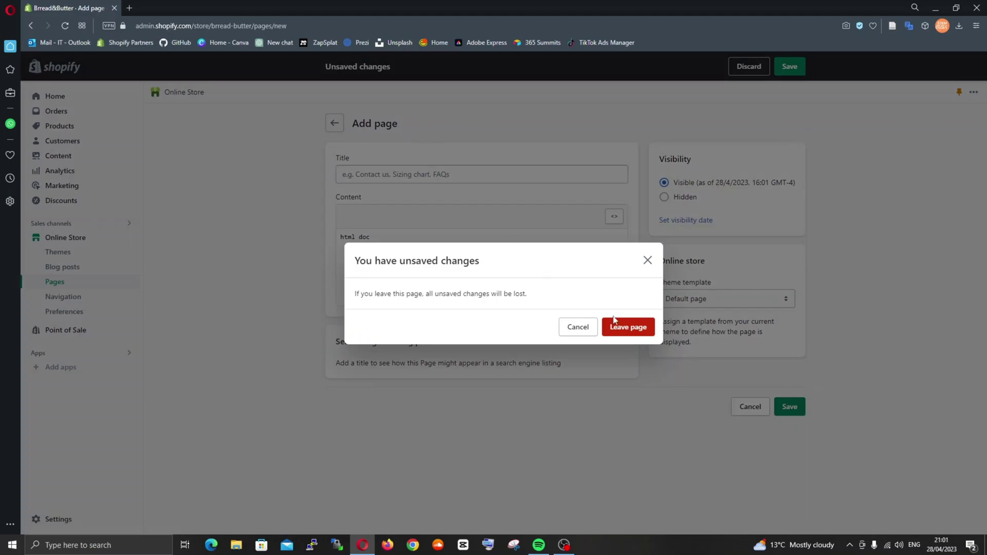
pyautogui.click(613, 332)
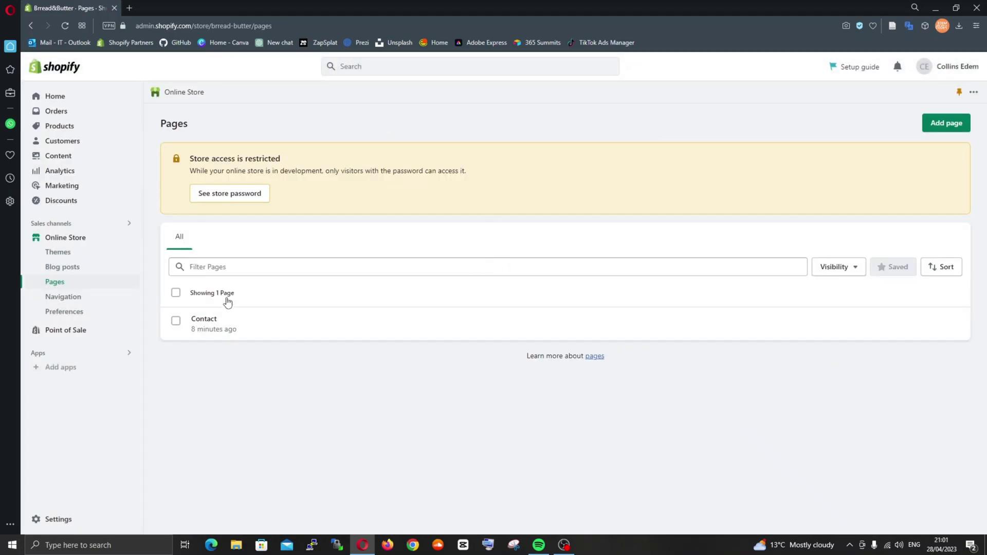
# Step: Review the Footer and Main menus, start adding a menu, then return to Navigation
pyautogui.click(72, 297)
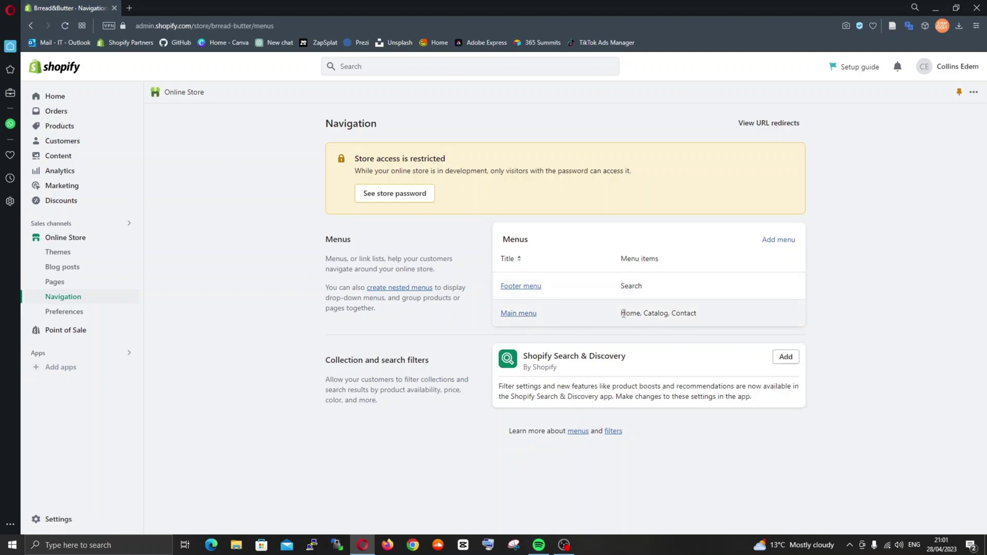
pyautogui.moveTo(622, 313); pyautogui.dragTo(703, 317)
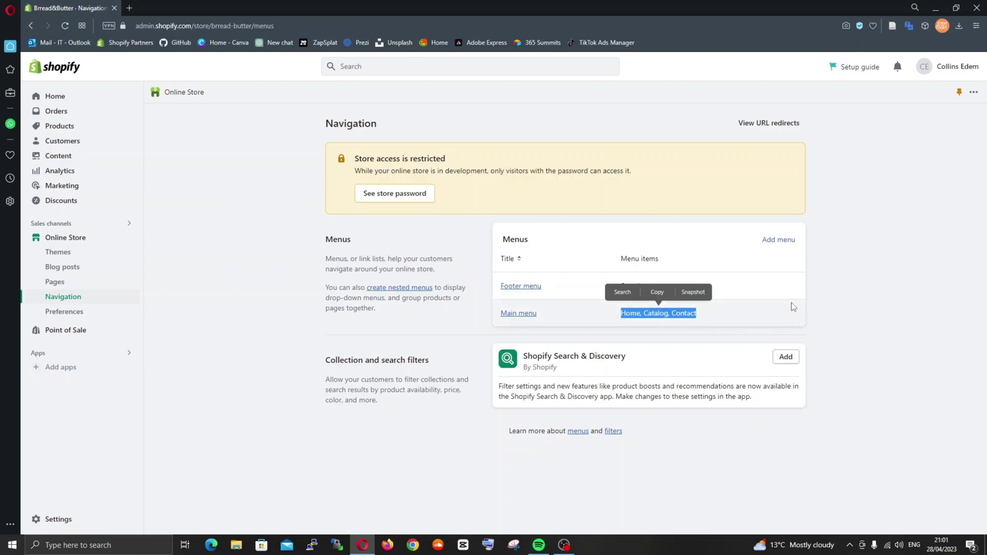
pyautogui.click(649, 303)
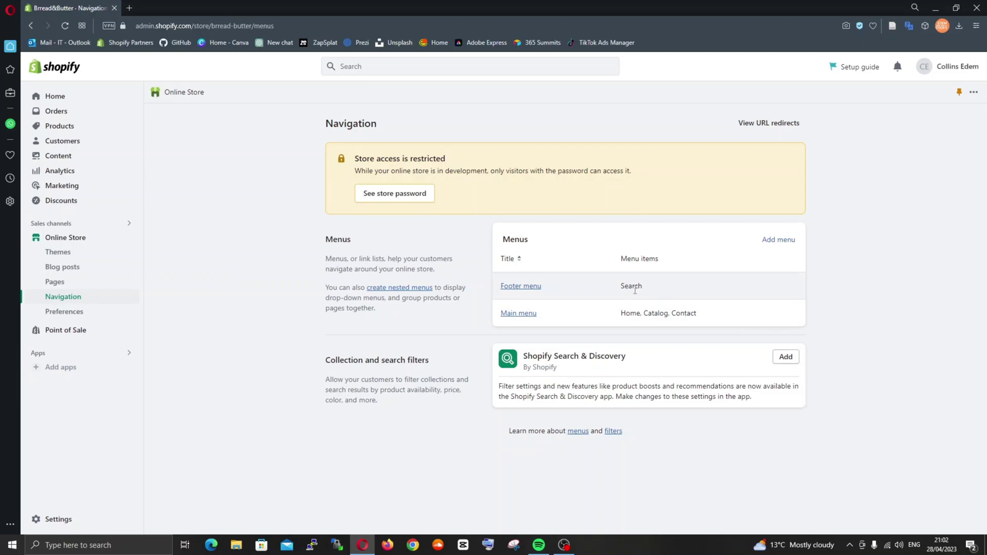
pyautogui.click(782, 244)
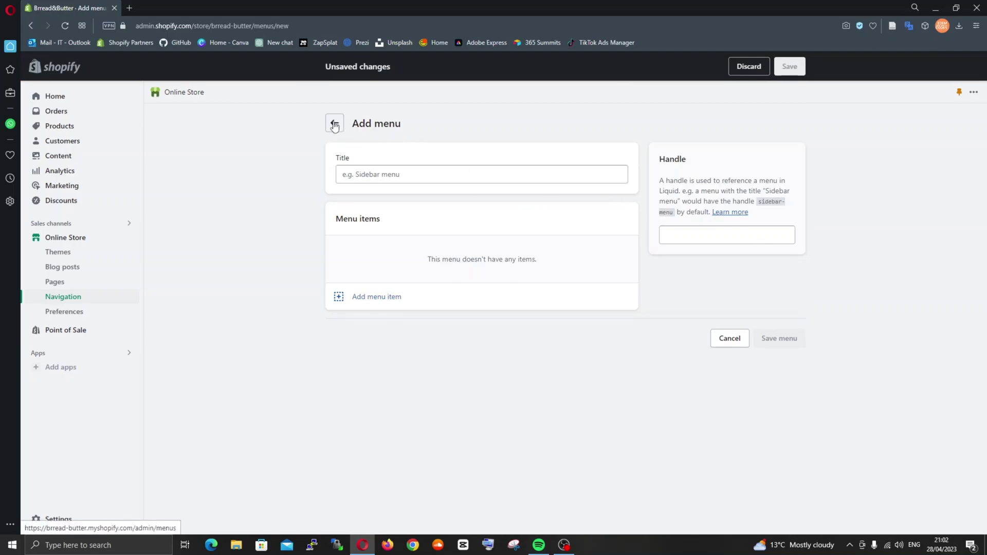
pyautogui.click(334, 125)
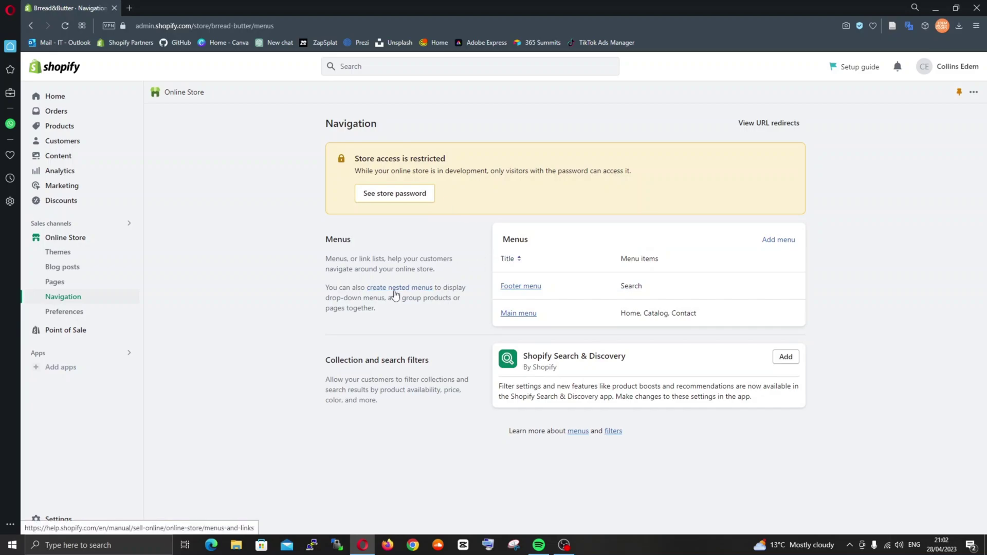
# Step: Go back to the admin Home page showing the setup guide at 0 of 6 tasks
pyautogui.click(77, 100)
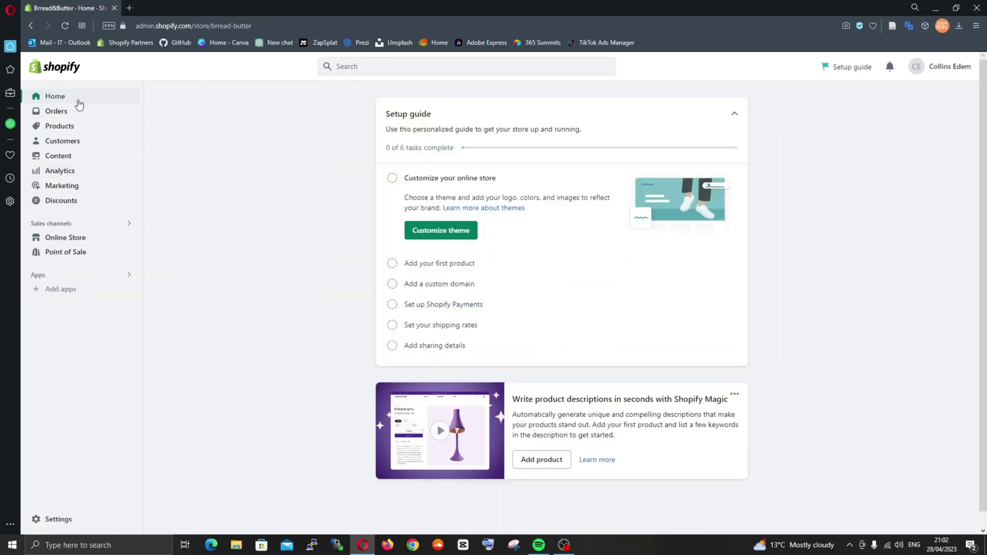